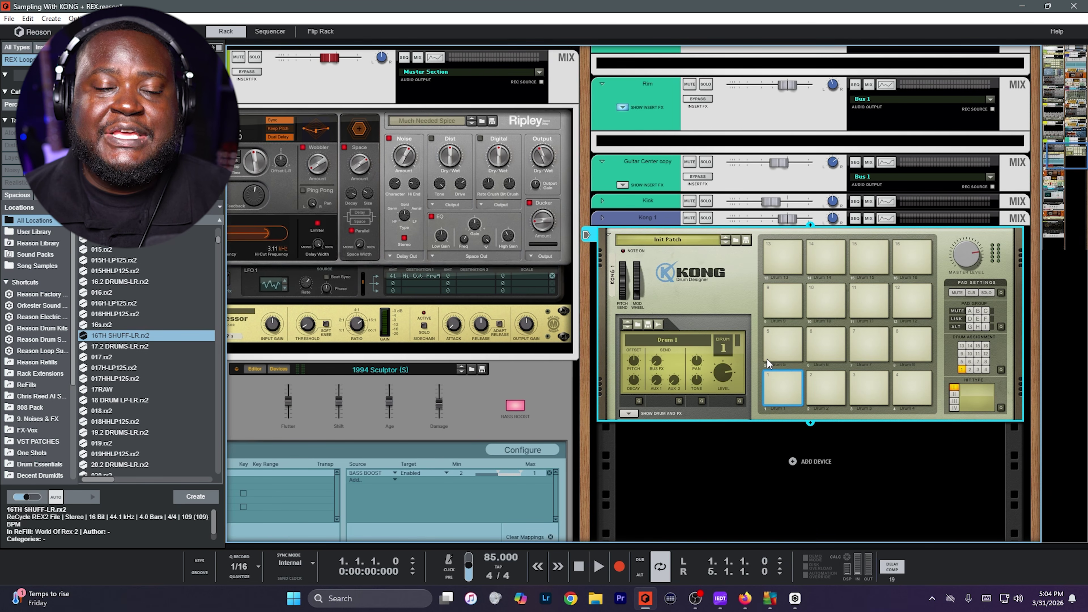
Set Kong's drum 1 module to the Nurse Rex Loop Player and load 16TH SHUFF-LR.rx2 into it
{"action": "left_click", "coordinate": [629, 413]}
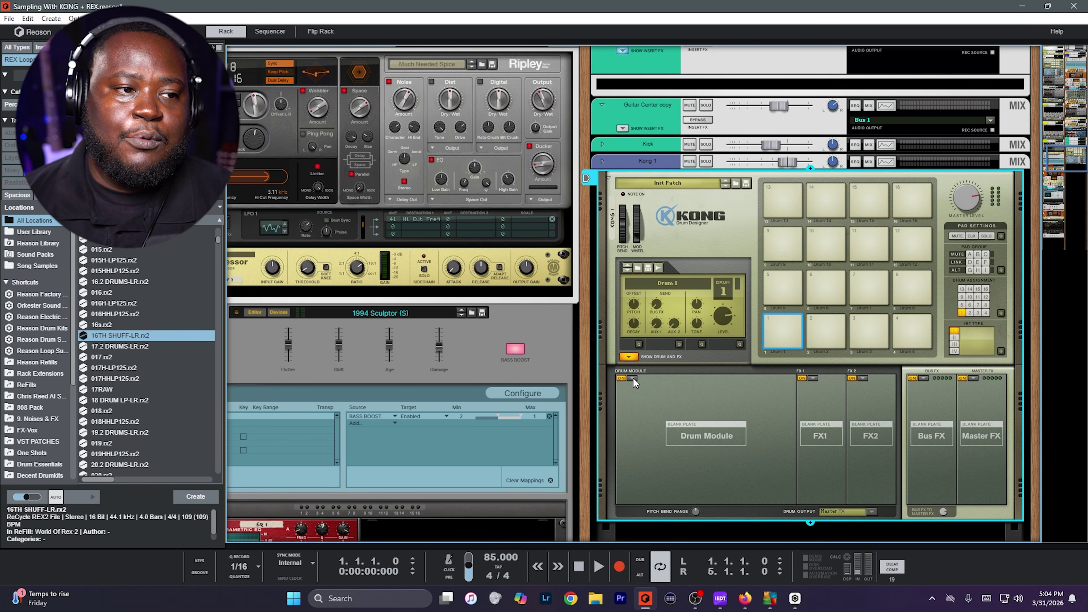
{"action": "left_click", "coordinate": [632, 378]}
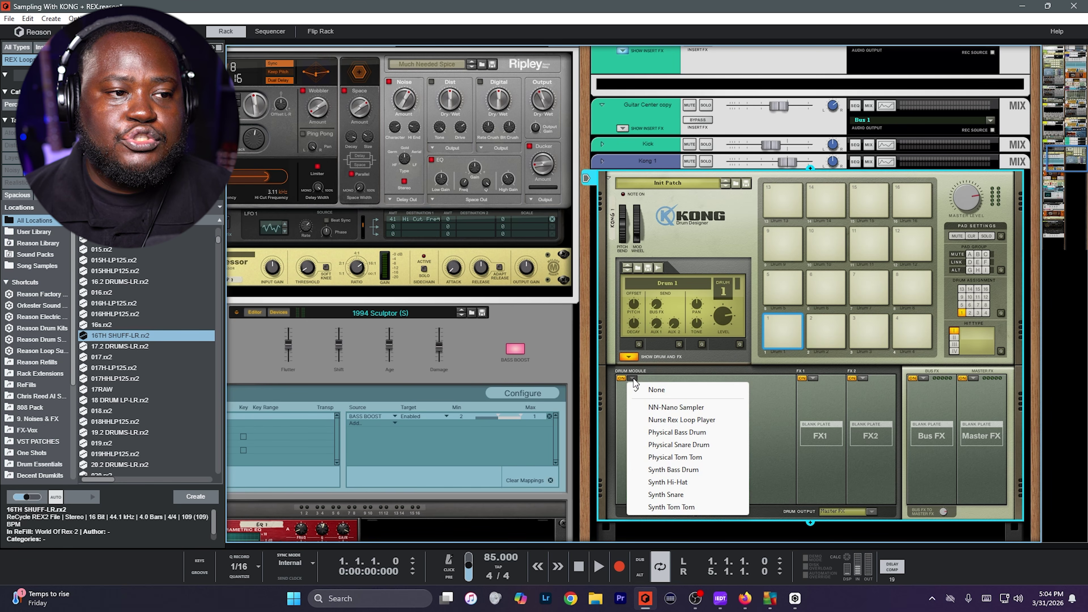
{"action": "left_click", "coordinate": [681, 421]}
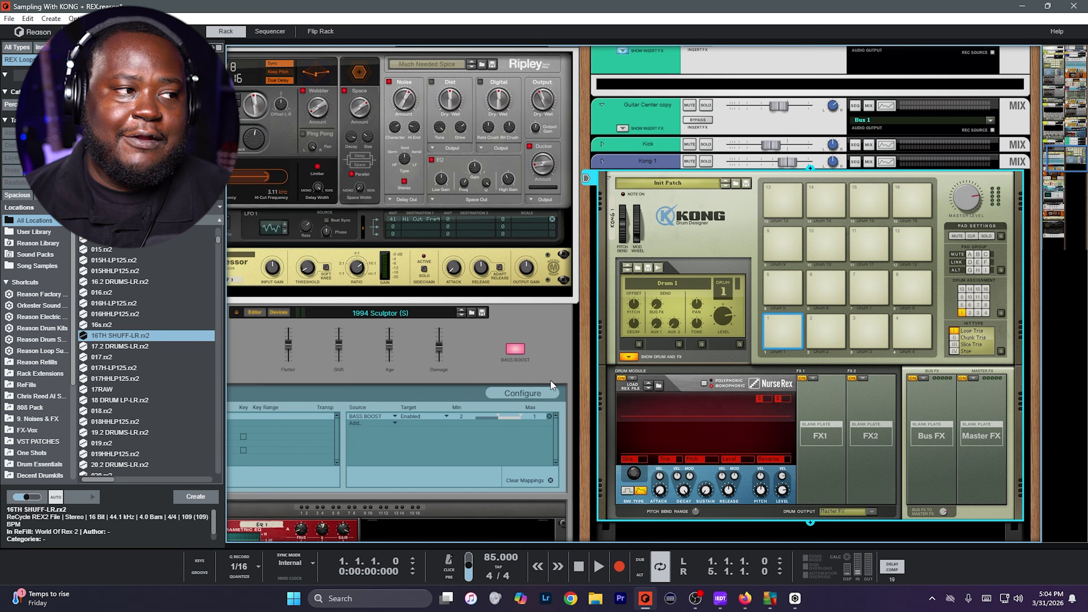
{"action": "left_click_drag", "start_coordinate": [123, 334], "coordinate": [668, 425]}
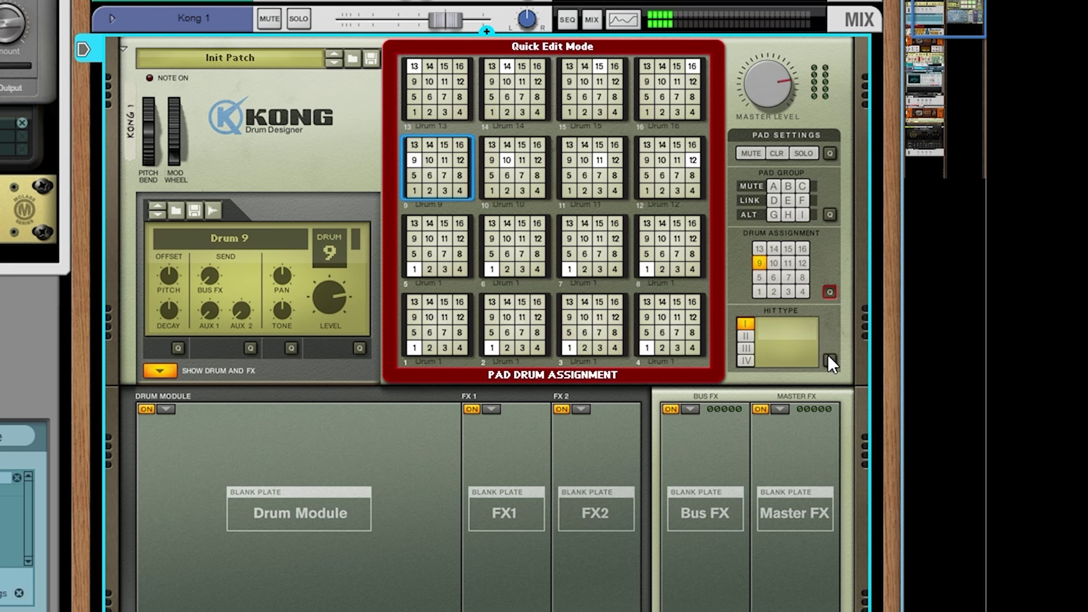
Assign Kong pads 9 to 12 to drum 1 using the pad drum assignment quick edit mode
{"action": "left_click", "coordinate": [1001, 351]}
{"action": "left_click", "coordinate": [1001, 313]}
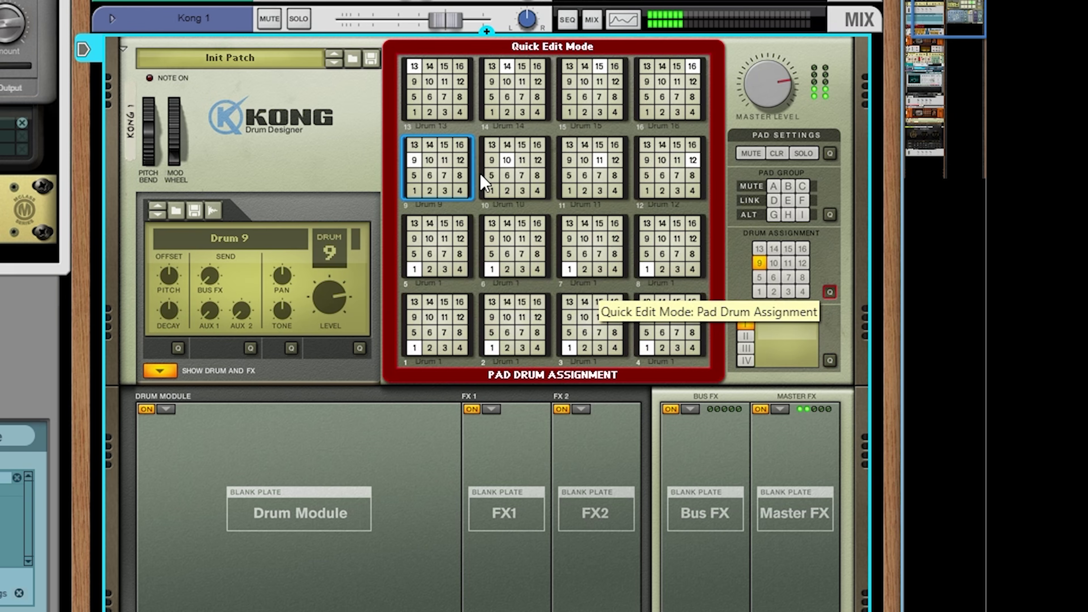
{"action": "left_click", "coordinate": [410, 192]}
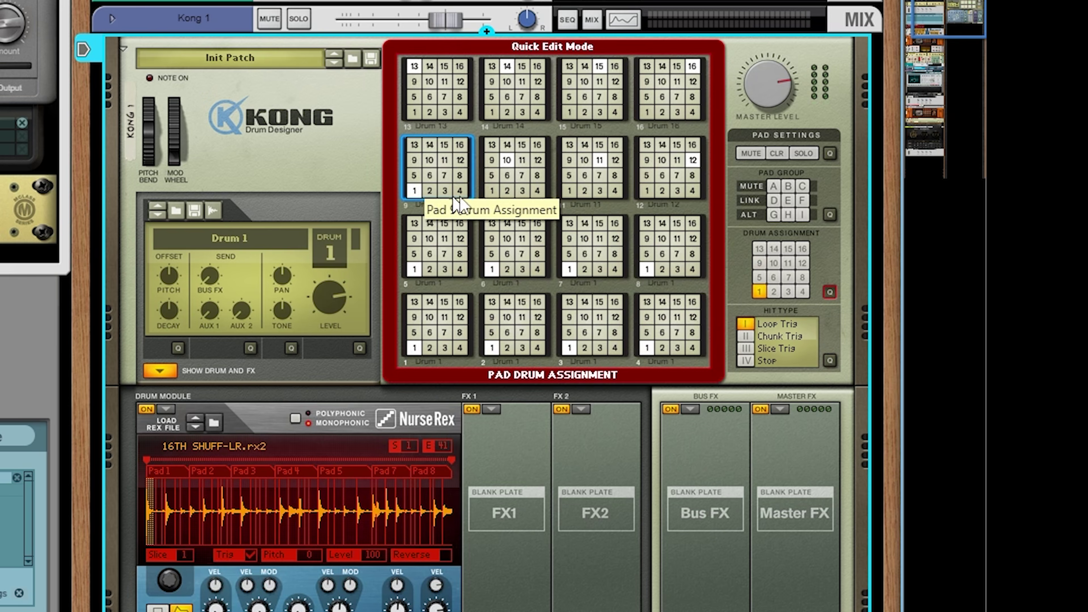
{"action": "left_click", "coordinate": [491, 191]}
{"action": "left_click", "coordinate": [569, 190]}
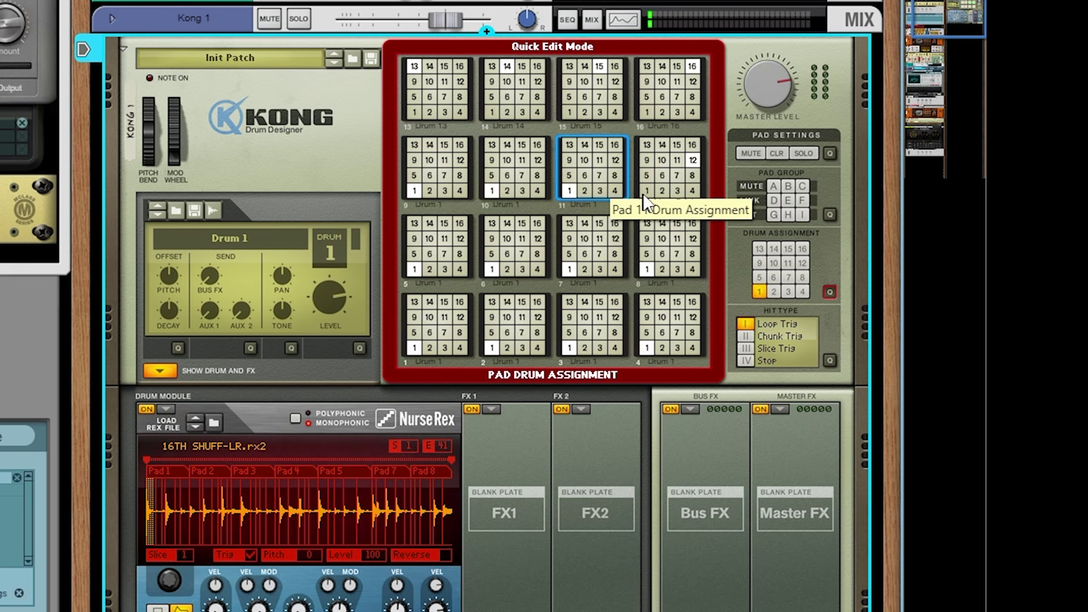
{"action": "left_click", "coordinate": [647, 191]}
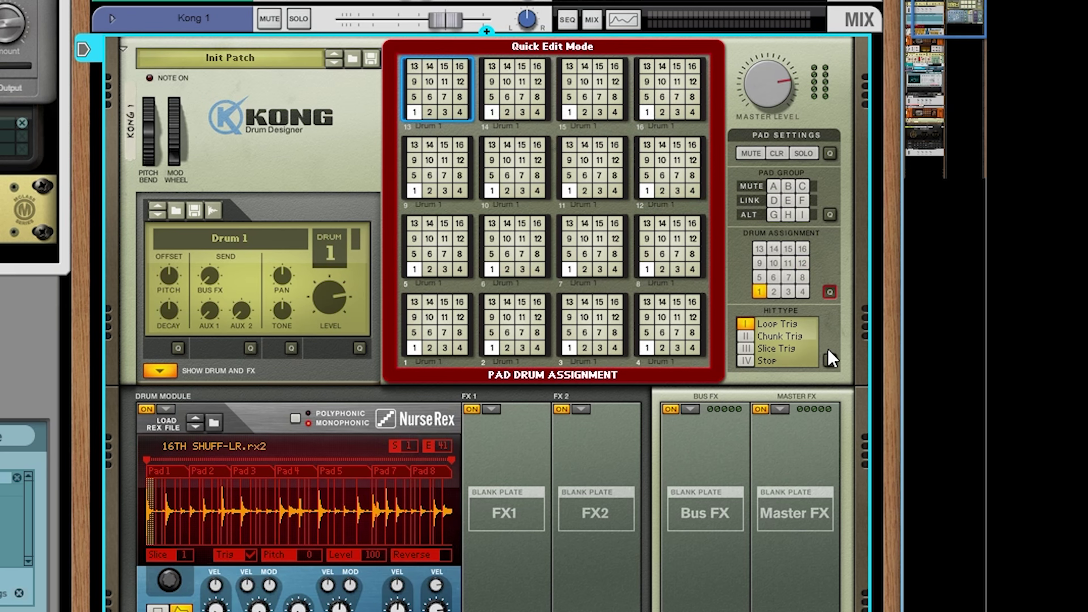
Set the hit type of Kong pads 9 to 16 to Chunk Trig using the pad hit assignment quick edit mode
{"action": "left_click", "coordinate": [829, 360]}
{"action": "left_click", "coordinate": [829, 293]}
{"action": "left_click", "coordinate": [829, 360]}
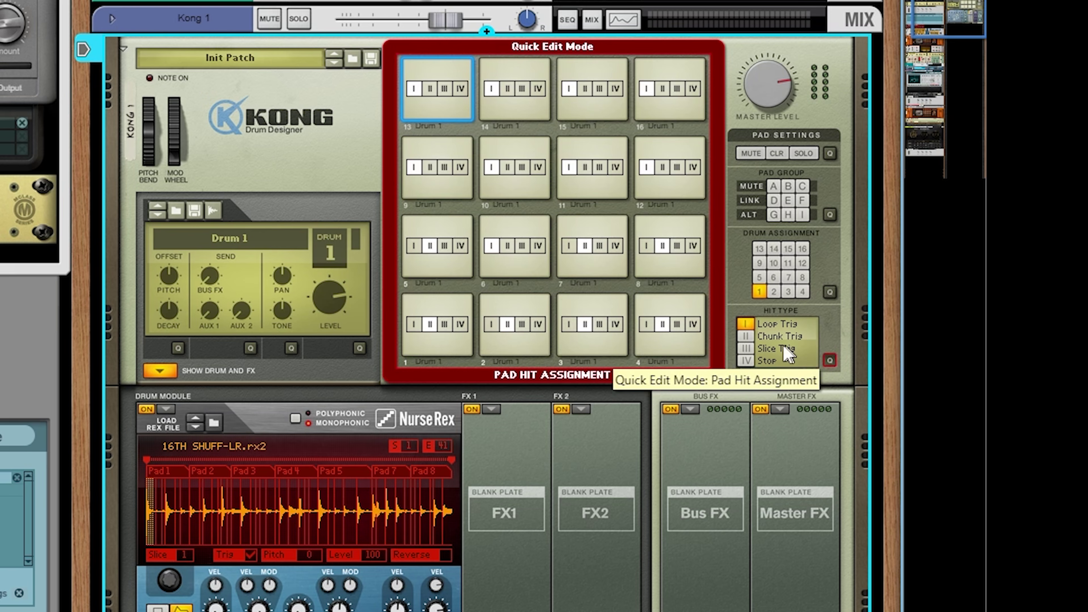
{"action": "left_click", "coordinate": [745, 336]}
{"action": "left_click", "coordinate": [507, 102]}
{"action": "left_click", "coordinate": [585, 89]}
{"action": "left_click", "coordinate": [662, 89]}
{"action": "left_click", "coordinate": [662, 167]}
{"action": "left_click", "coordinate": [585, 166]}
{"action": "left_click", "coordinate": [507, 166]}
{"action": "left_click", "coordinate": [430, 167]}
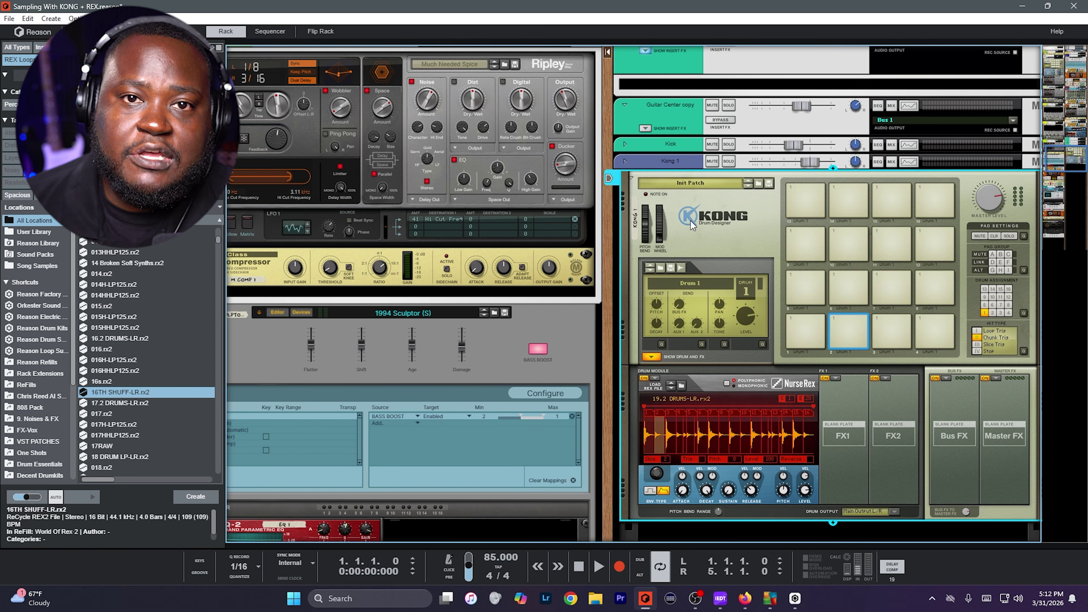
Add a Scream 4 Distortion effect to the Kong device
{"action": "right_click", "coordinate": [691, 225]}
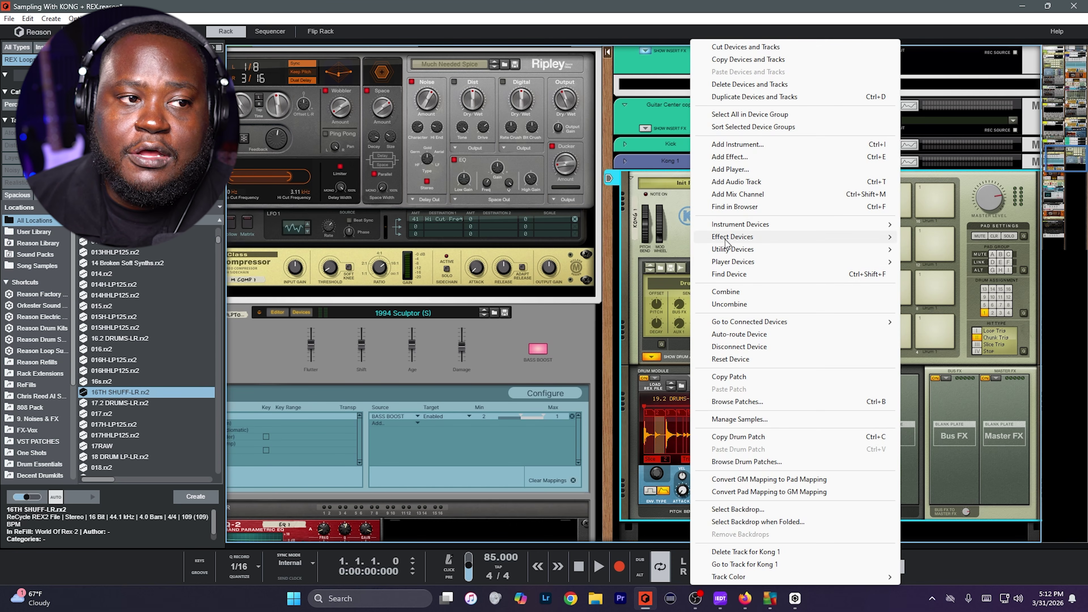
{"action": "mouse_move", "coordinate": [725, 240]}
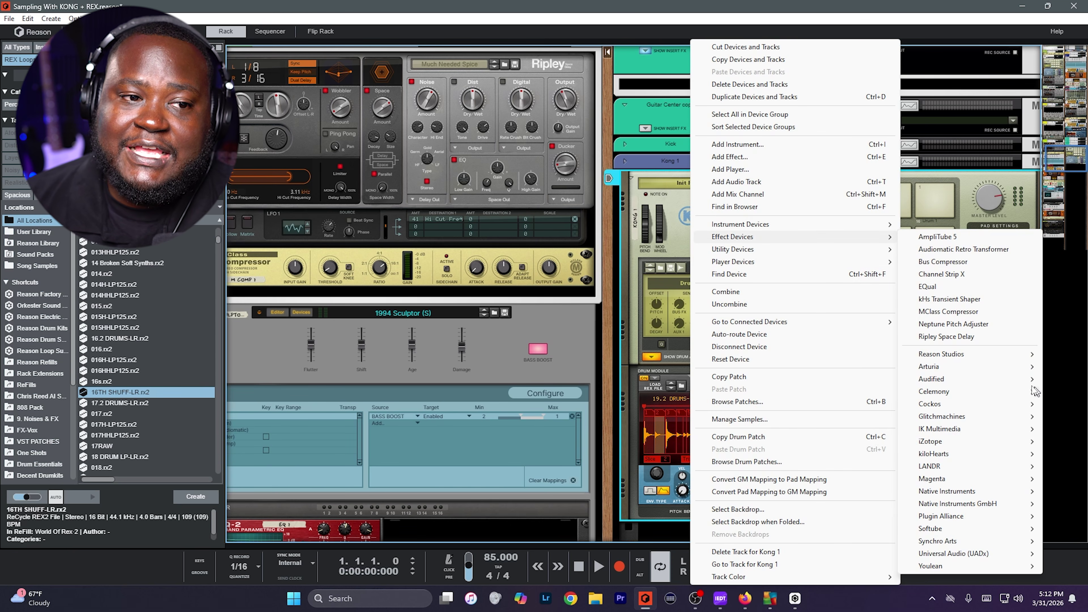
{"action": "mouse_move", "coordinate": [983, 355]}
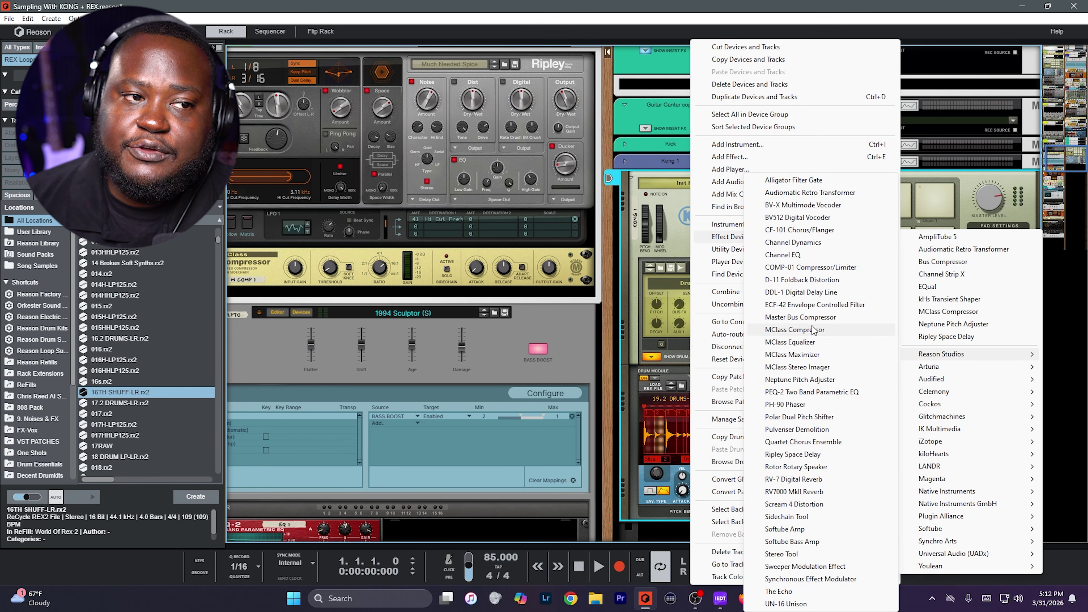
{"action": "left_click", "coordinate": [792, 504]}
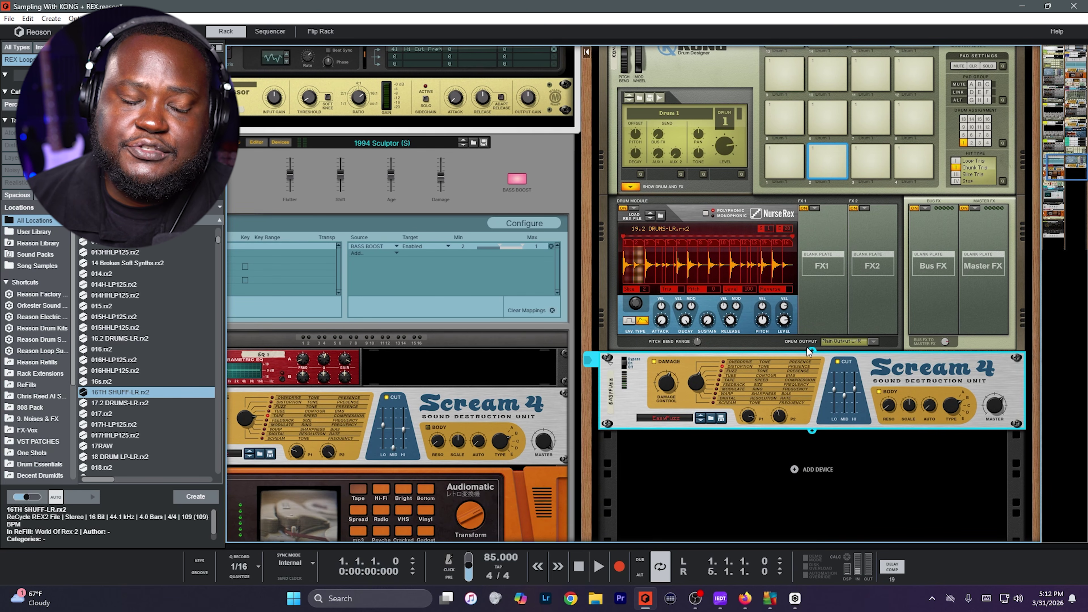
Reset the Scream 4 below Kong to its initial patch
{"action": "mouse_move", "coordinate": [677, 387]}
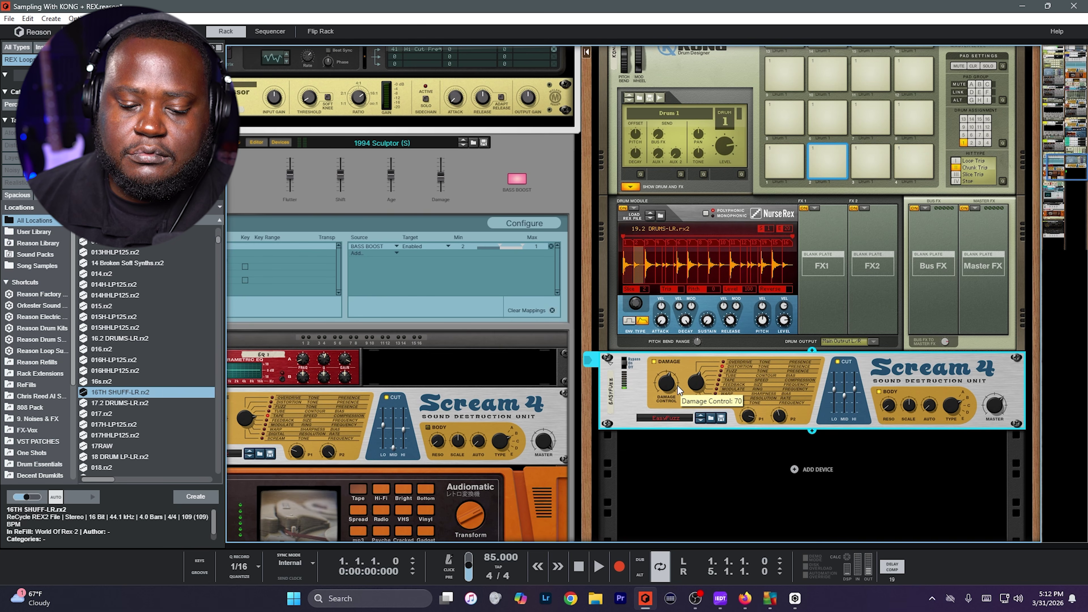
{"action": "scroll", "coordinate": [686, 300], "scroll_direction": "up", "scroll_amount": 1}
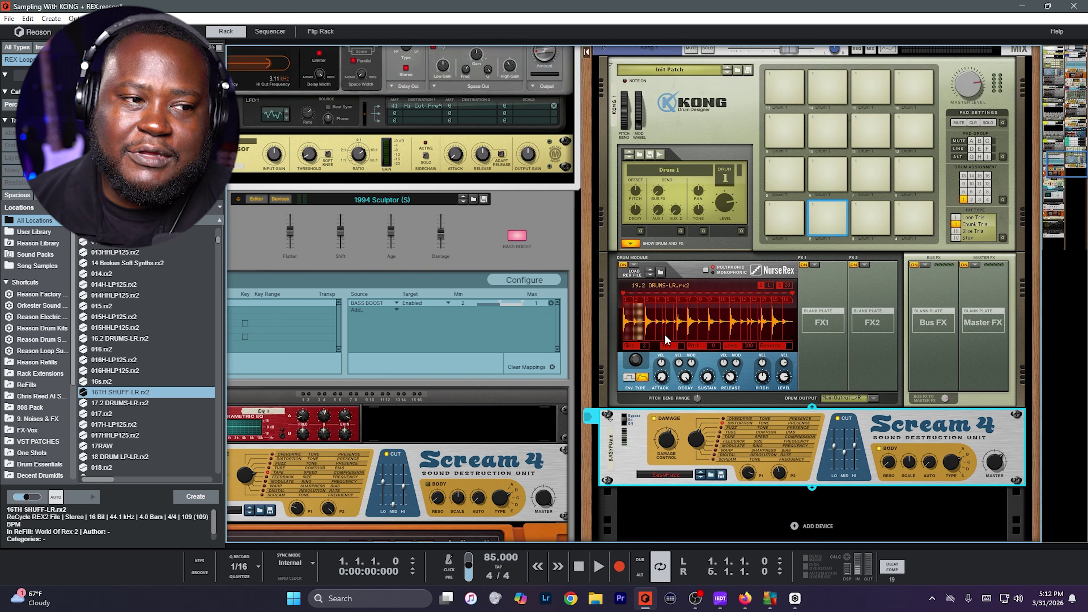
{"action": "scroll", "coordinate": [685, 300], "scroll_direction": "down", "scroll_amount": 2}
{"action": "right_click", "coordinate": [681, 365]}
{"action": "left_click", "coordinate": [688, 491]}
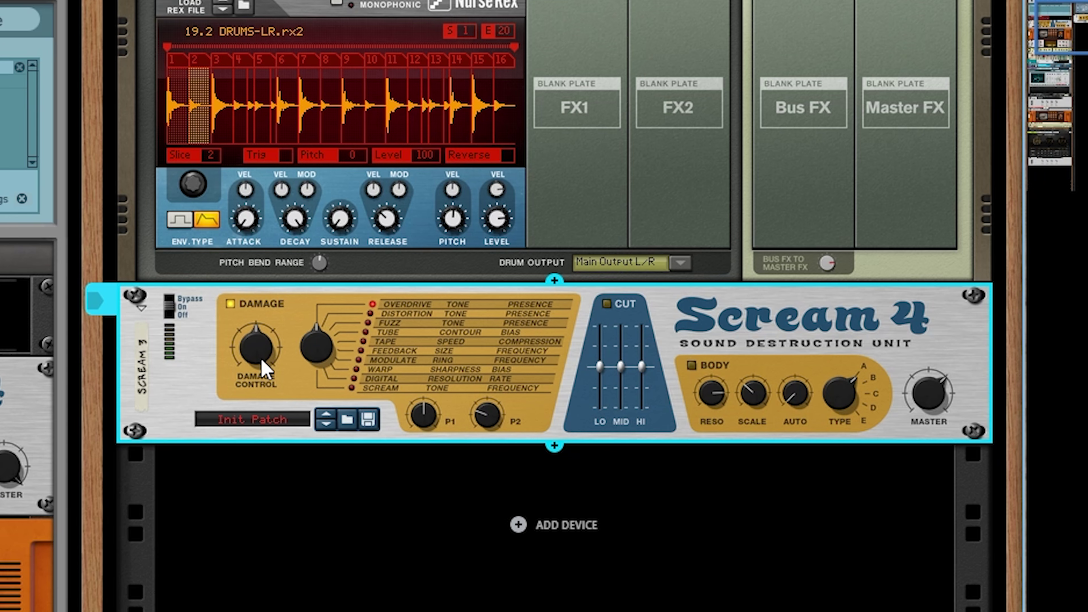
Set the Scream 4 damage type to Tape, reduce the damage amount and raise the master level
{"action": "left_click_drag", "start_coordinate": [323, 355], "coordinate": [317, 234]}
{"action": "left_click_drag", "start_coordinate": [257, 360], "coordinate": [262, 469]}
{"action": "left_click_drag", "start_coordinate": [921, 418], "coordinate": [908, 358]}
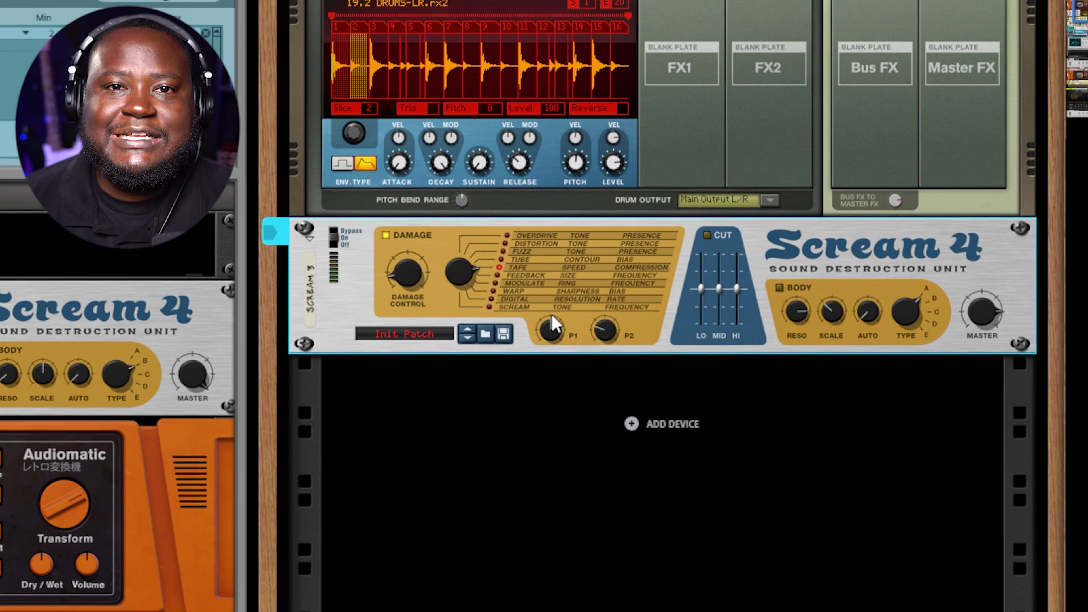
Turn the Scream 4 tape speed (P1) to minimum and adjust the tape compression (P2)
{"action": "mouse_move", "coordinate": [750, 352]}
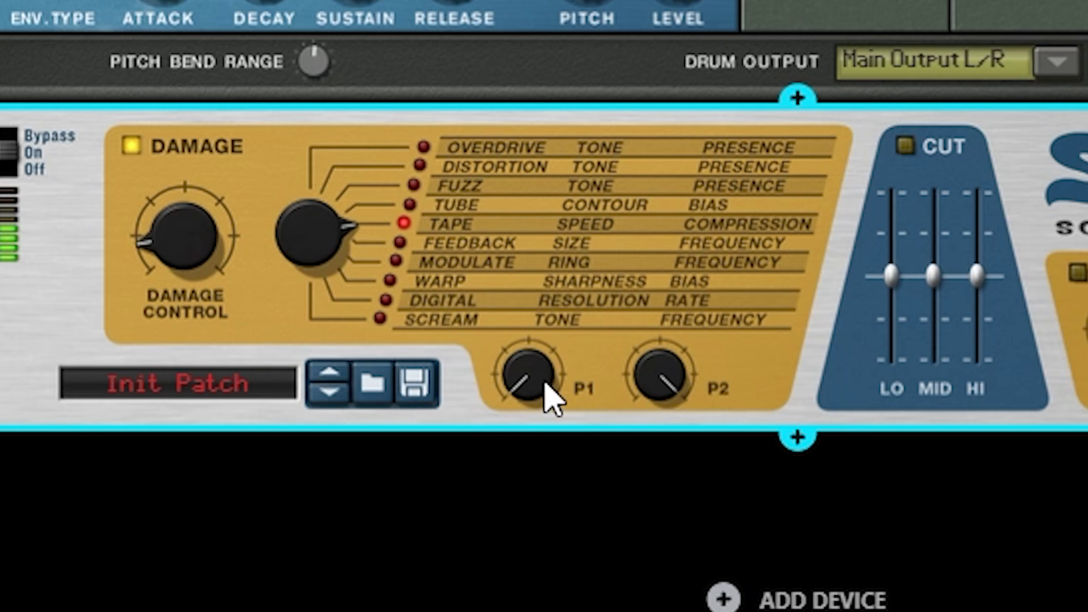
{"action": "left_click_drag", "start_coordinate": [681, 327], "coordinate": [680, 249]}
{"action": "left_click_drag", "start_coordinate": [537, 102], "coordinate": [651, 426]}
{"action": "left_click_drag", "start_coordinate": [675, 389], "coordinate": [664, 412]}
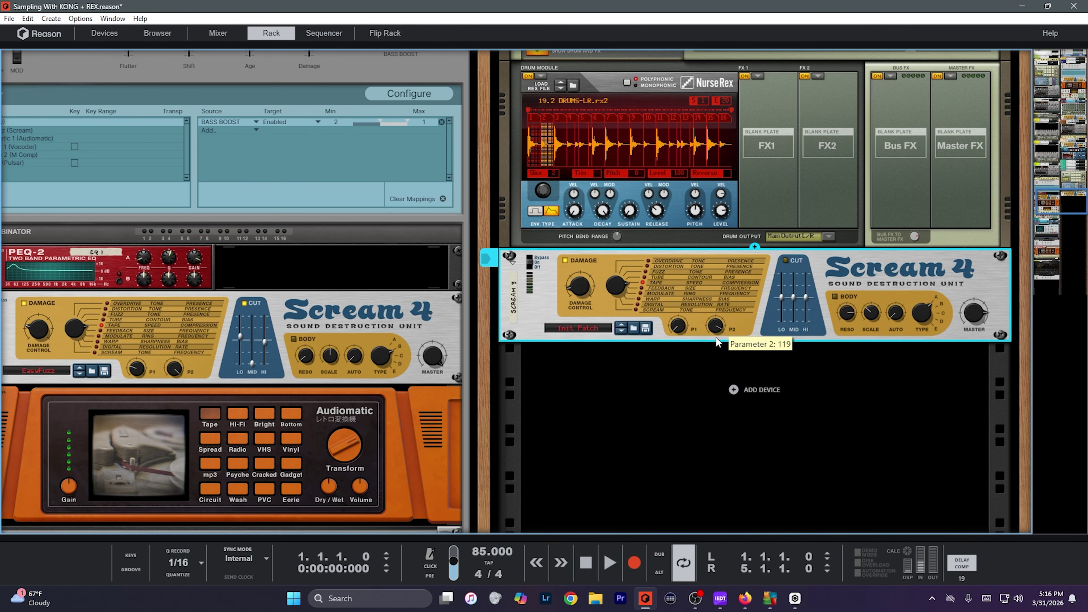
{"action": "left_click_drag", "start_coordinate": [716, 337], "coordinate": [716, 532]}
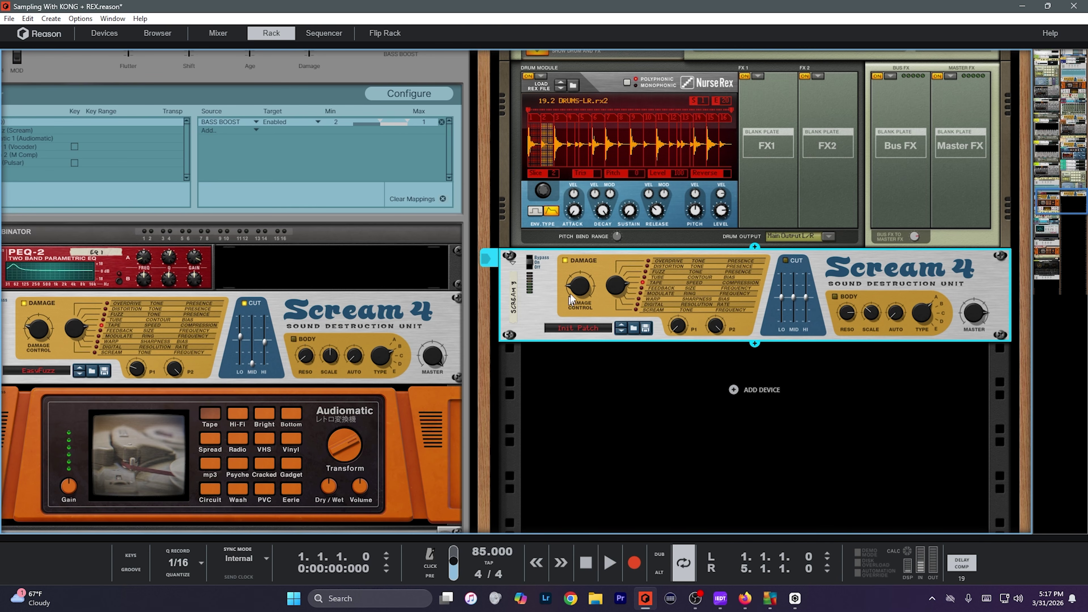
Vary the Scream 4 damage control amount and leave it at a low setting
{"action": "mouse_move", "coordinate": [572, 289]}
{"action": "left_click_drag", "start_coordinate": [576, 285], "coordinate": [577, 268]}
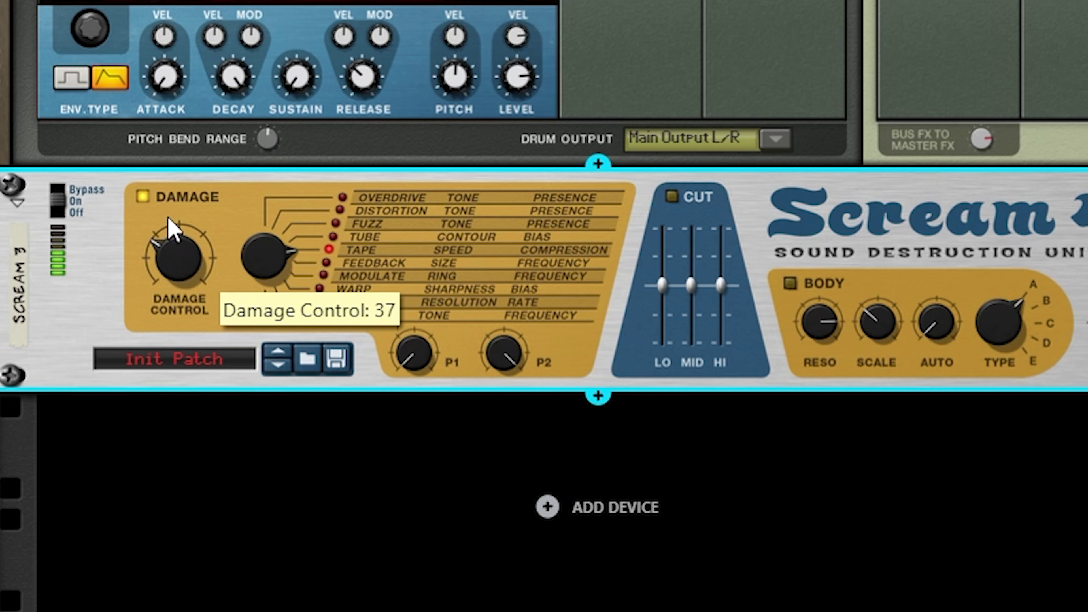
{"action": "left_click_drag", "start_coordinate": [169, 227], "coordinate": [169, 198]}
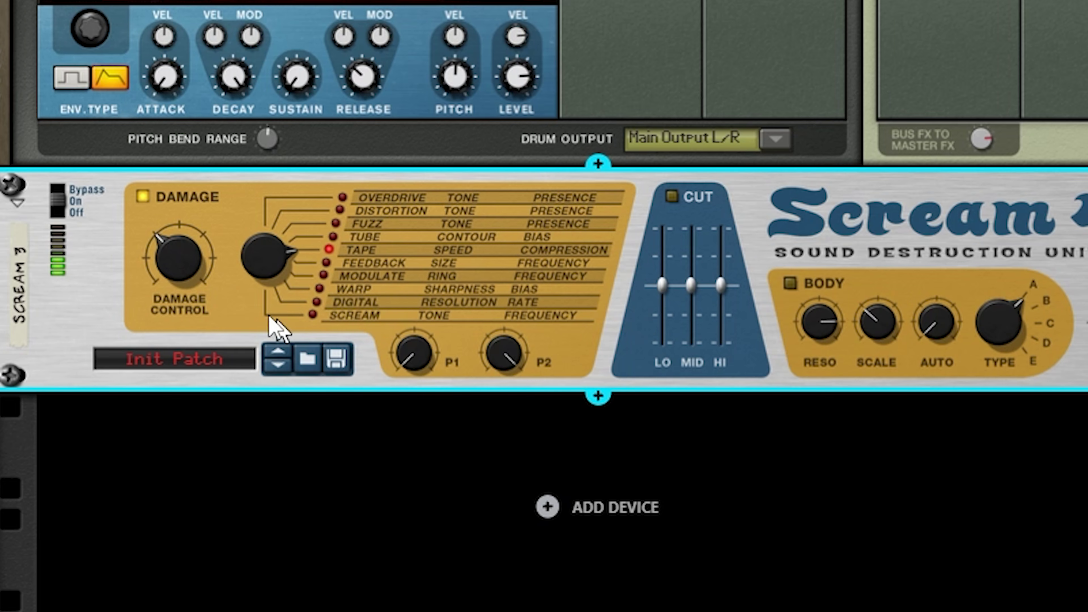
{"action": "left_click_drag", "start_coordinate": [174, 264], "coordinate": [167, 275]}
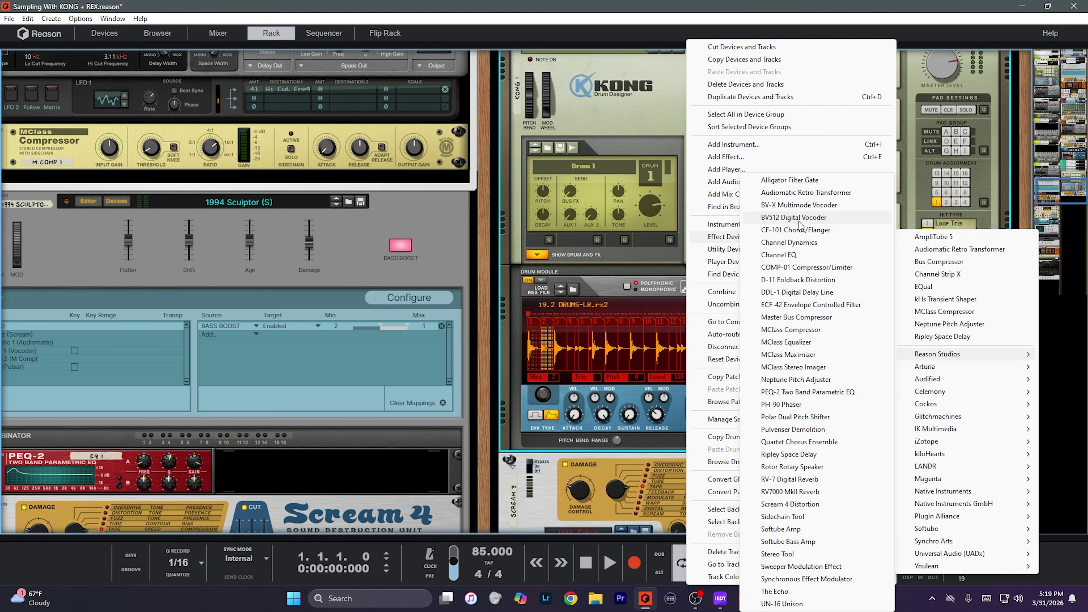
Insert a BV512 Digital Vocoder between Kong and Scream 4 and adjust its Shift
{"action": "left_click", "coordinate": [800, 220]}
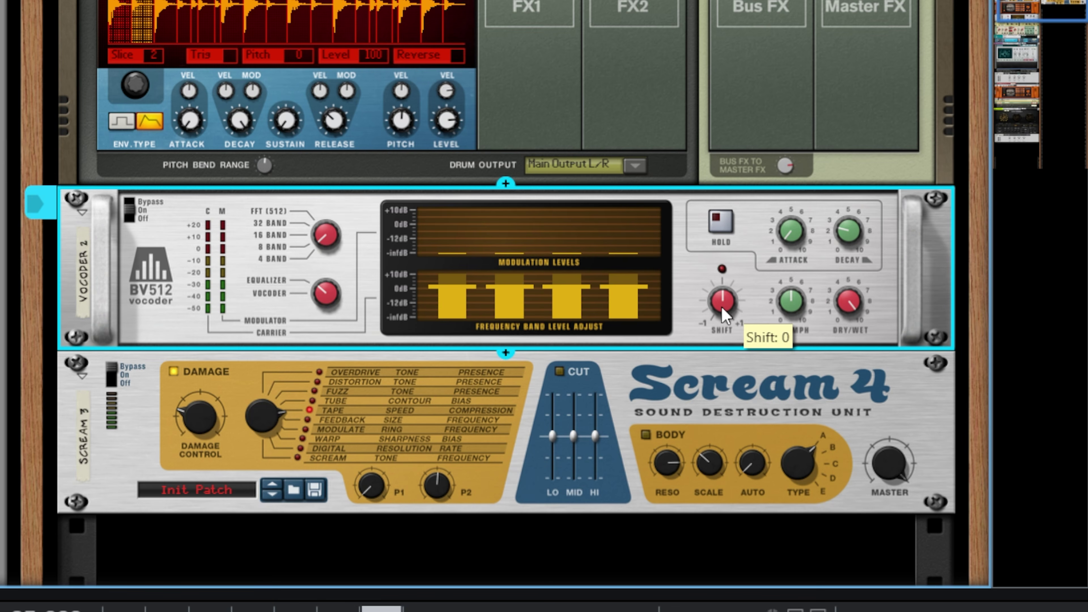
{"action": "left_click_drag", "start_coordinate": [722, 310], "coordinate": [730, 286]}
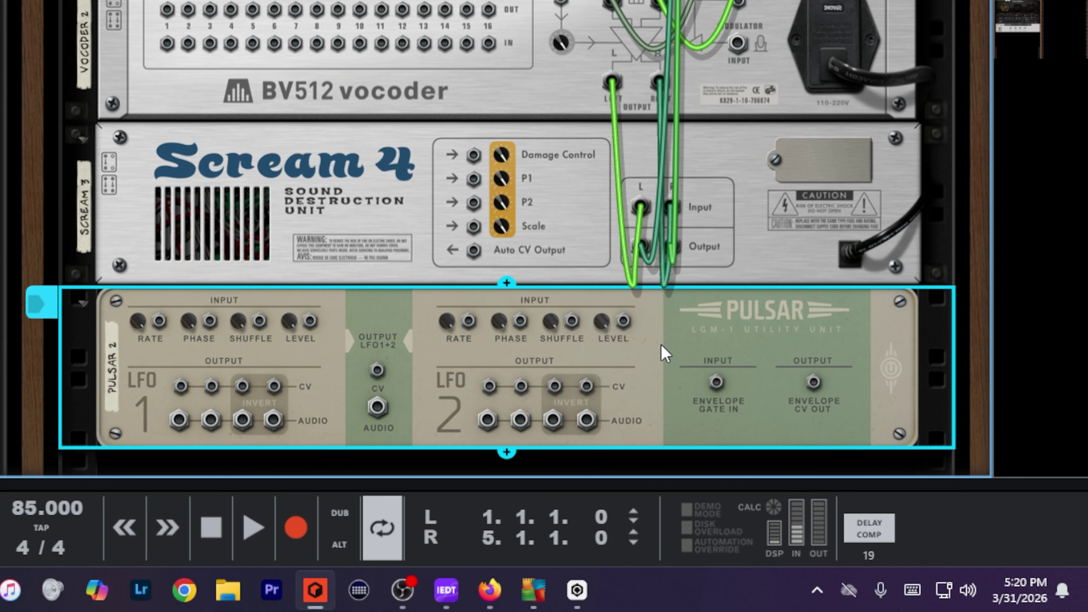
Patch the Pulsar's LFO 1 CV output to the BV512 vocoder's Shift input and adjust the LFO 1 rate
{"action": "left_click_drag", "start_coordinate": [181, 386], "coordinate": [218, 236]}
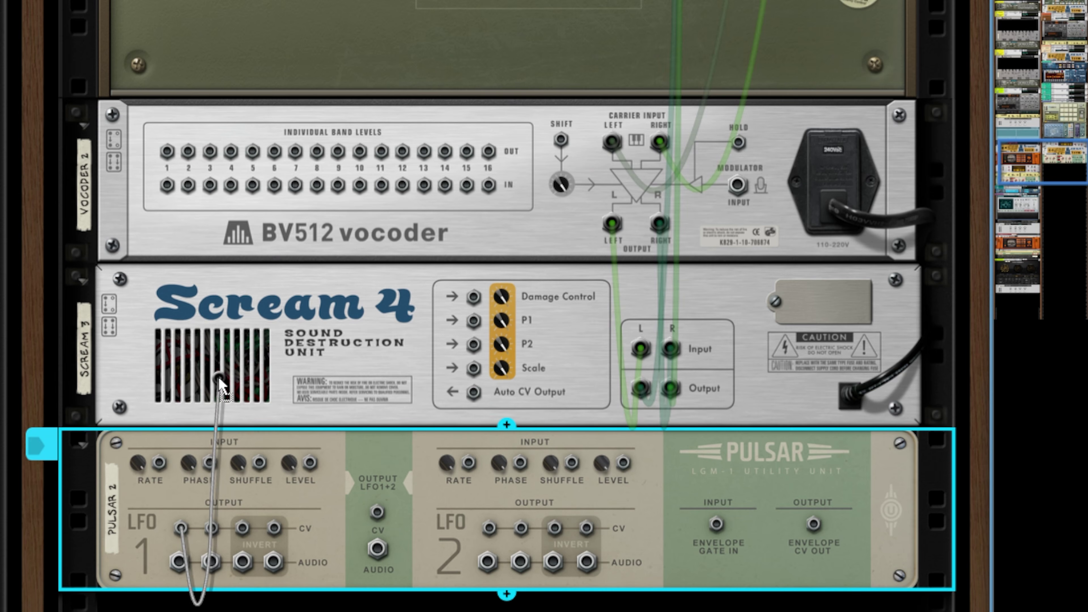
{"action": "left_click_drag", "start_coordinate": [219, 379], "coordinate": [562, 140]}
{"action": "key", "text": "Tab"}
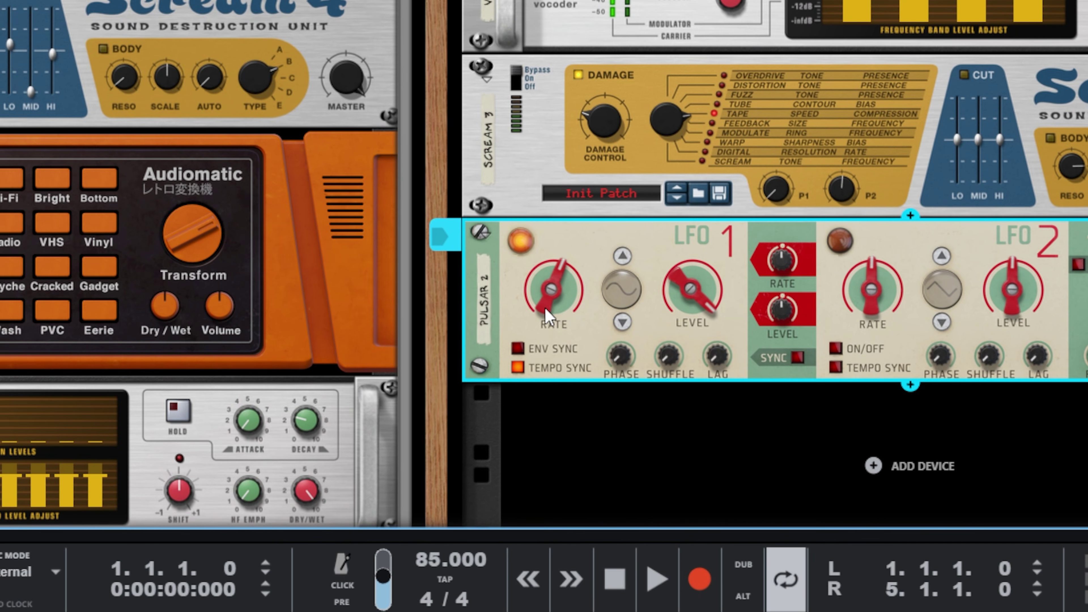
{"action": "mouse_move", "coordinate": [547, 317]}
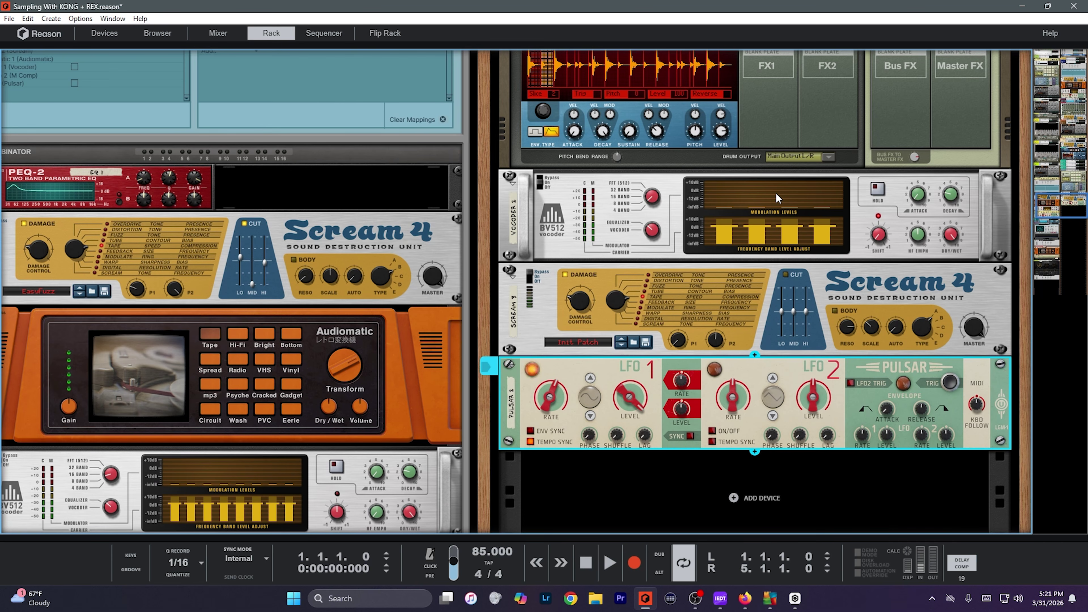
{"action": "left_click_drag", "start_coordinate": [550, 396], "coordinate": [546, 358]}
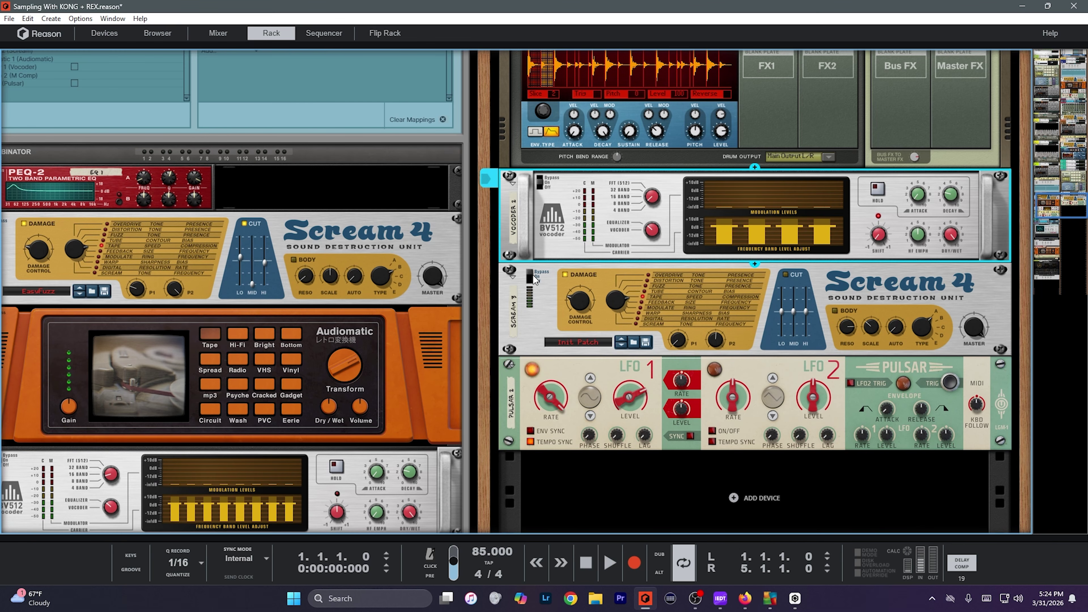
Patch the Pulsar's LFO 2 CV output to the P1 CV input of the Scream 4 below Kong
{"action": "left_click", "coordinate": [533, 281]}
{"action": "key", "text": "Tab"}
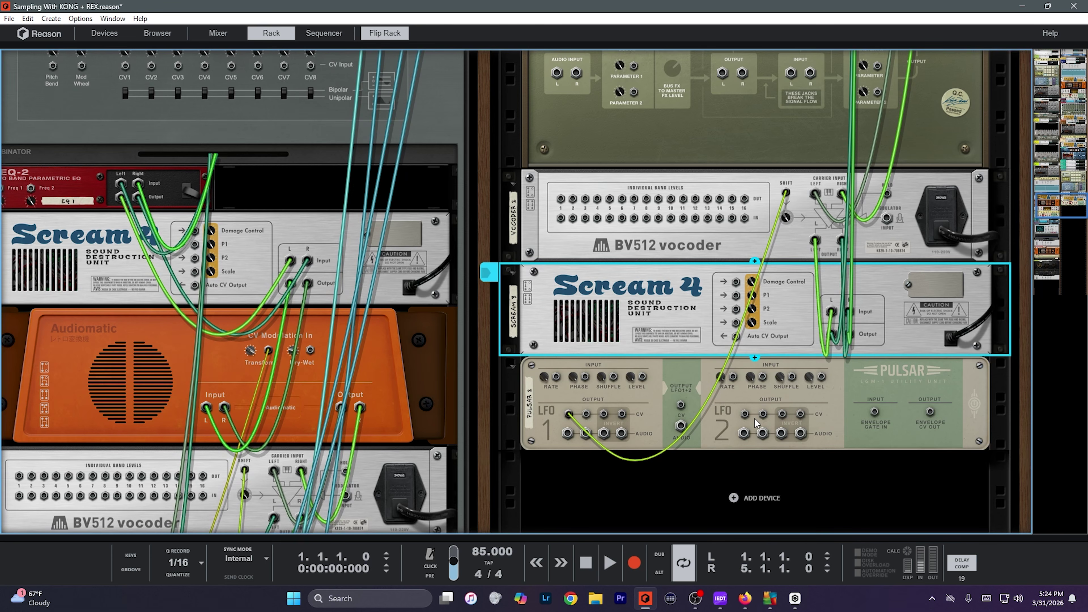
{"action": "left_click_drag", "start_coordinate": [746, 414], "coordinate": [736, 296]}
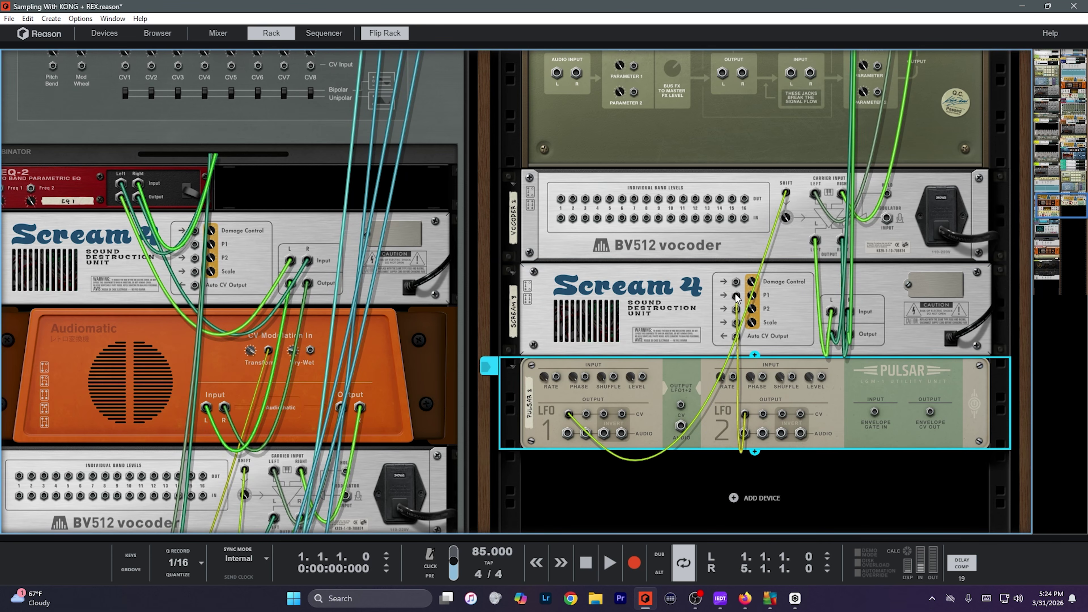
{"action": "key", "text": "Tab"}
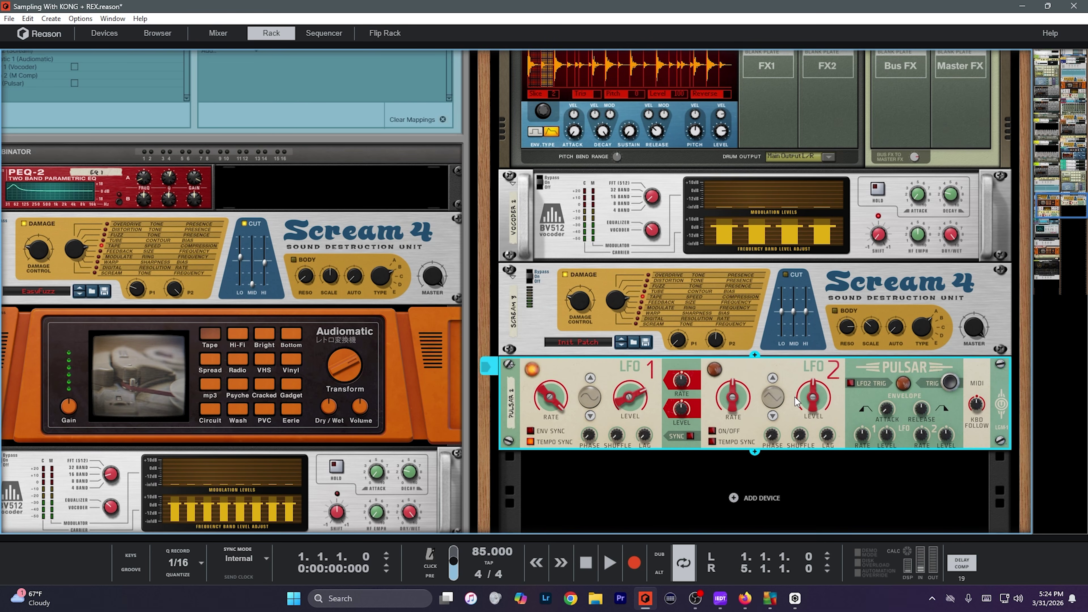
Switch on the Pulsar's LFO 2 with tempo sync, raise its level and lower its rate
{"action": "left_click", "coordinate": [712, 431]}
{"action": "left_click_drag", "start_coordinate": [813, 397], "coordinate": [819, 340]}
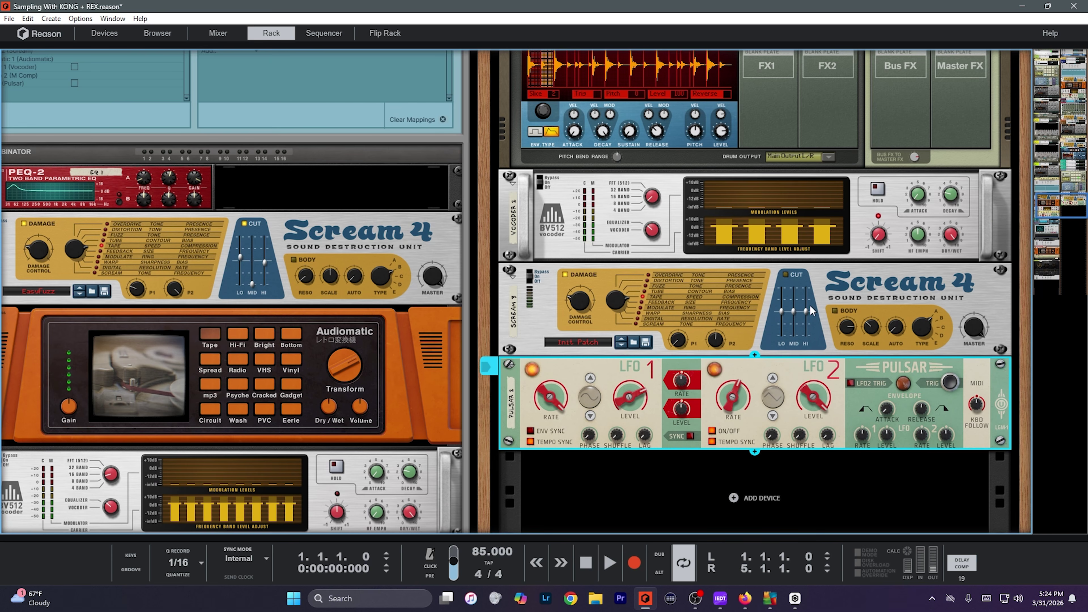
{"action": "left_click_drag", "start_coordinate": [733, 394], "coordinate": [735, 471]}
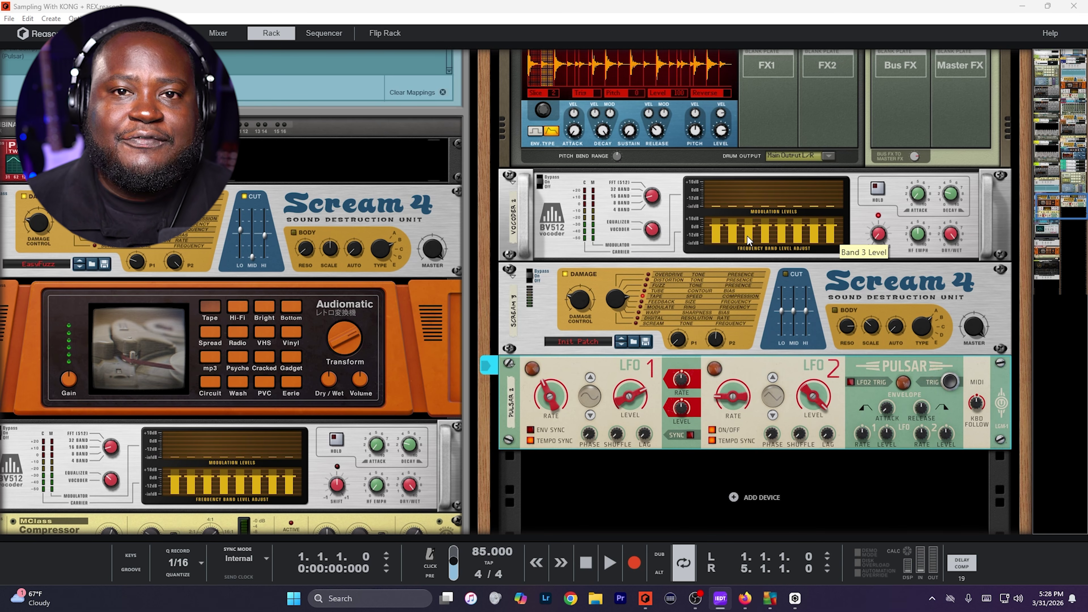
Combine the Pulsar, the Scream 4 above it and the BV512 vocoder into a Combinator
{"action": "left_click", "coordinate": [602, 368]}
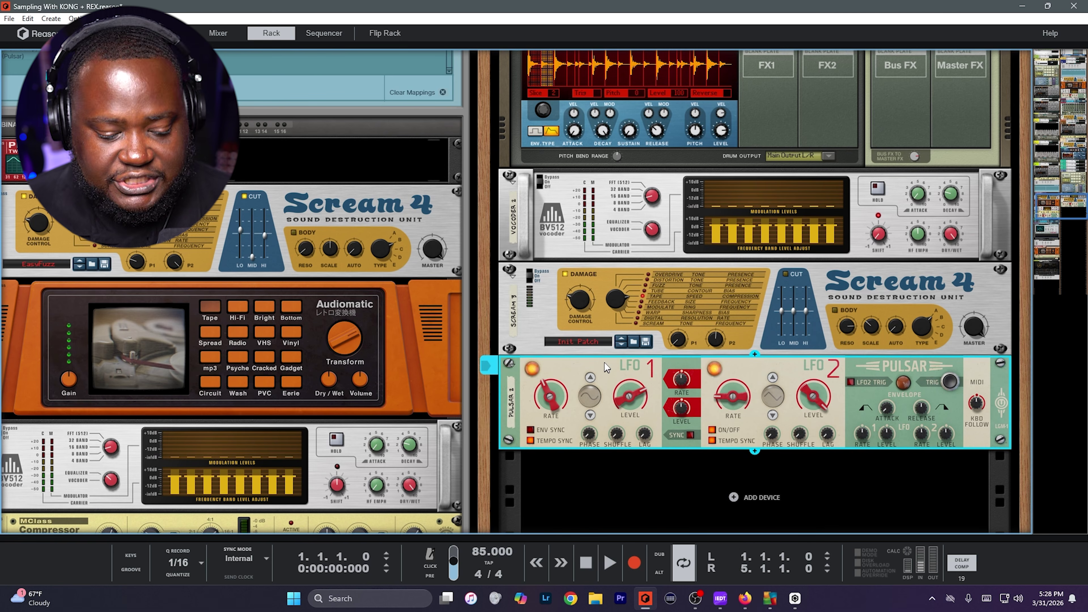
{"action": "left_click", "coordinate": [636, 286], "text": "shift"}
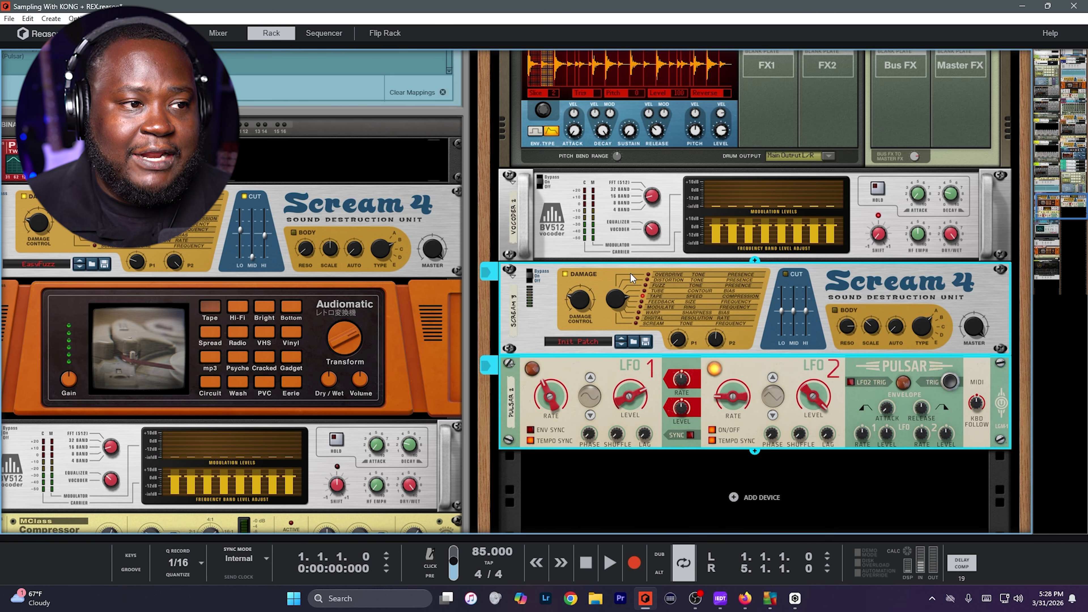
{"action": "left_click", "coordinate": [599, 191], "text": "shift"}
{"action": "right_click", "coordinate": [599, 194]}
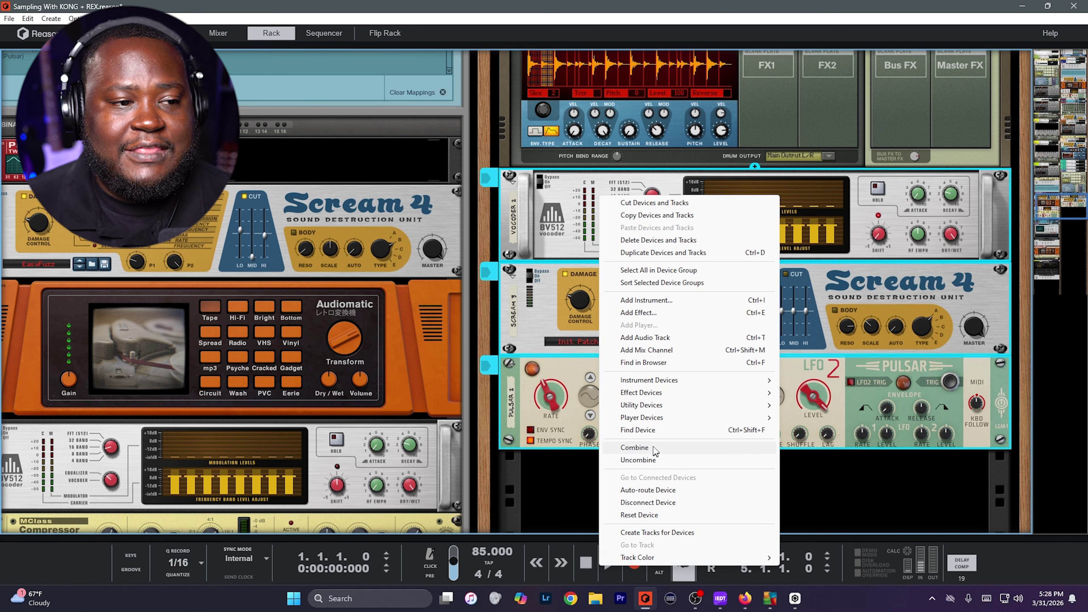
{"action": "left_click", "coordinate": [634, 447]}
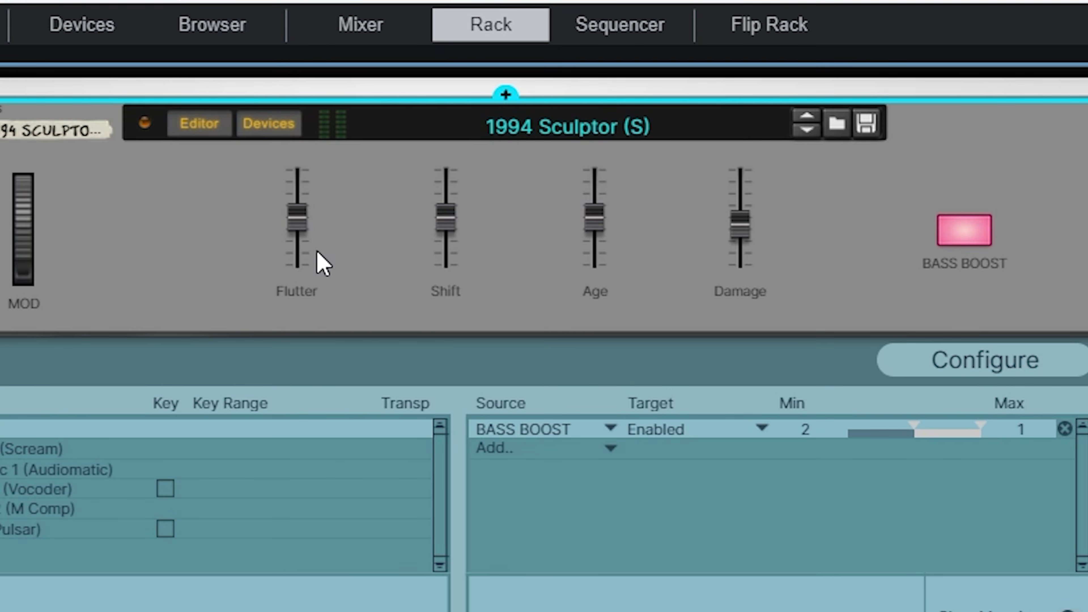
Play the Combinator Demo drums in the sequencer, once from bar 5 and once from bar 1
{"action": "scroll", "coordinate": [322, 263], "scroll_direction": "up", "scroll_amount": 3}
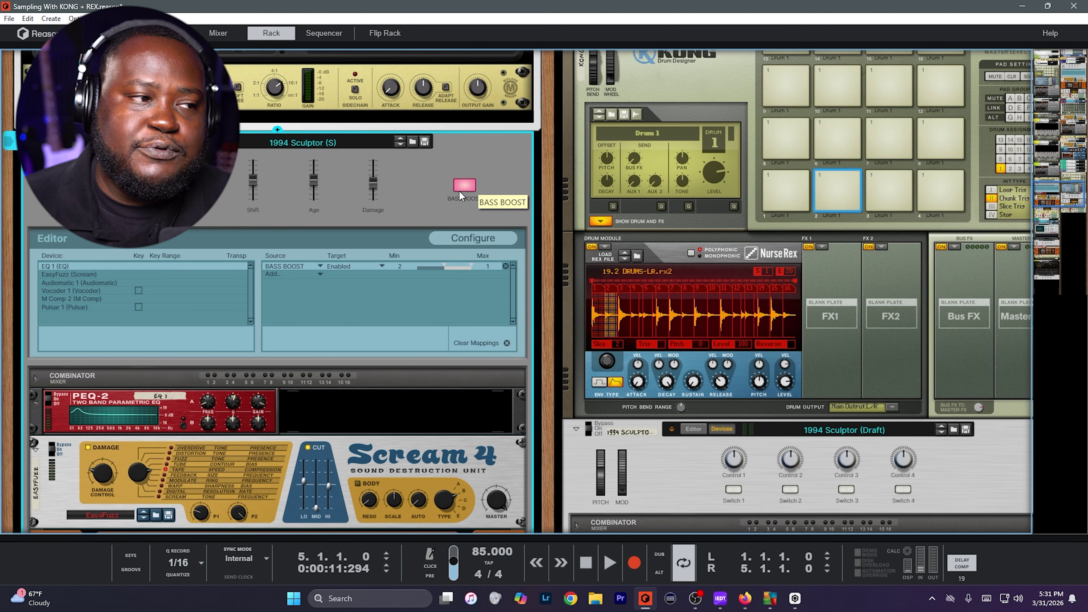
{"action": "key", "text": "F7"}
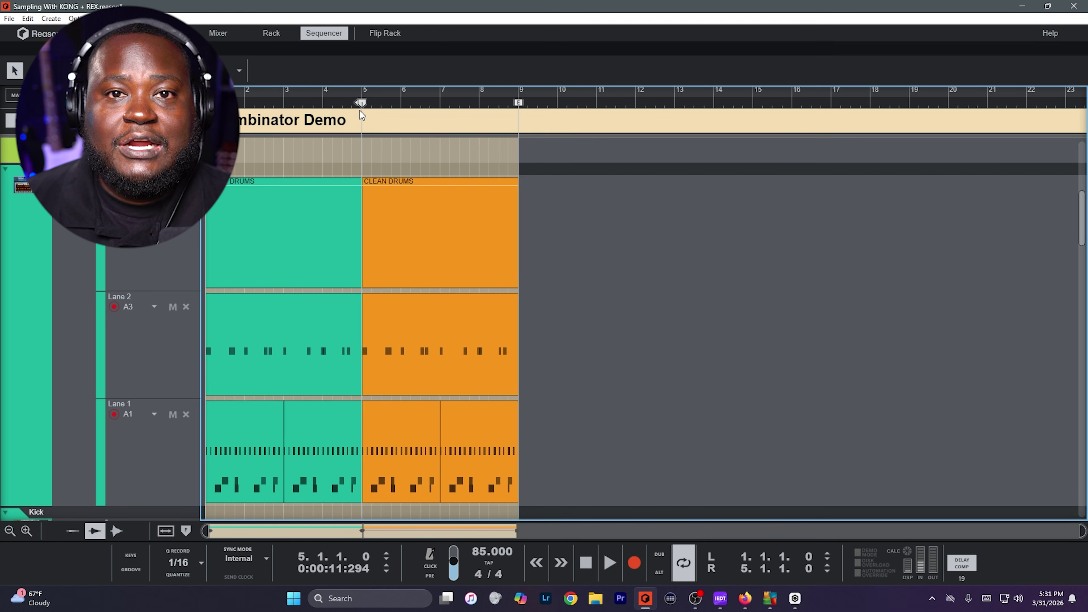
{"action": "key", "text": "space"}
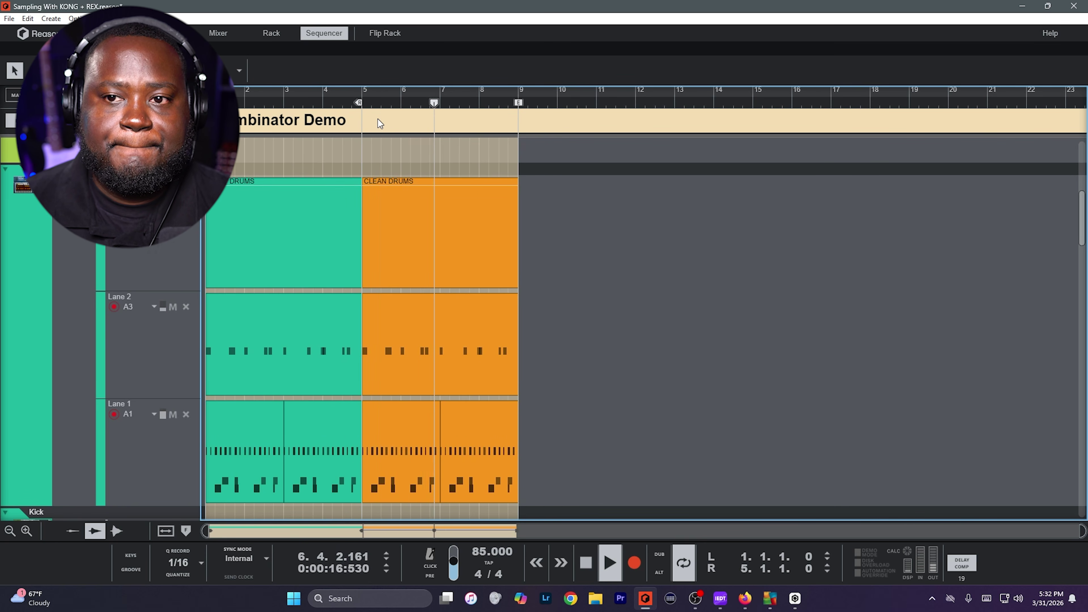
{"action": "key", "text": "space"}
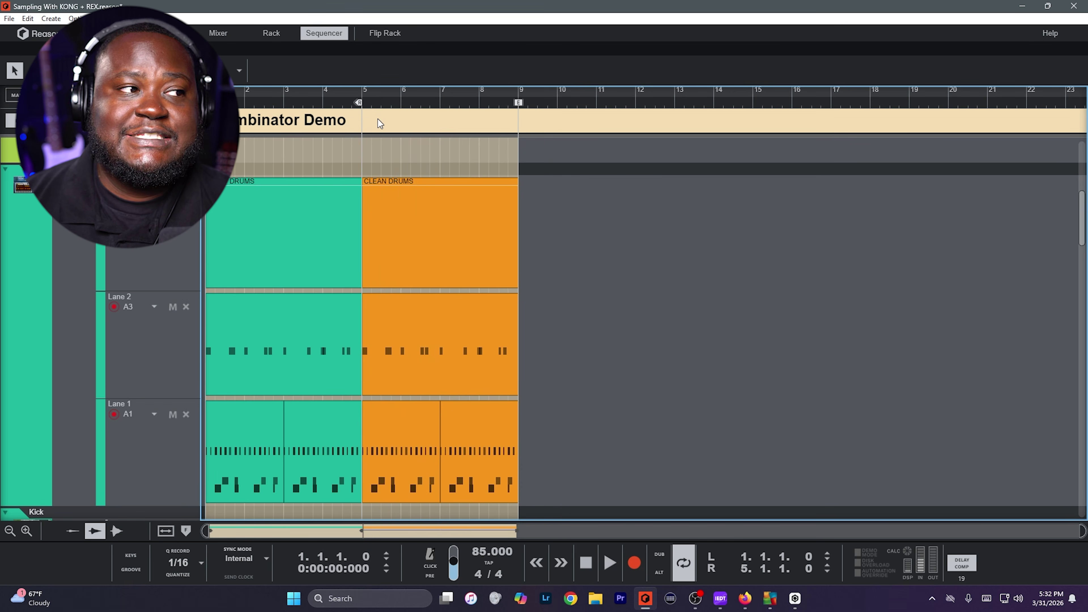
{"action": "key", "text": "space"}
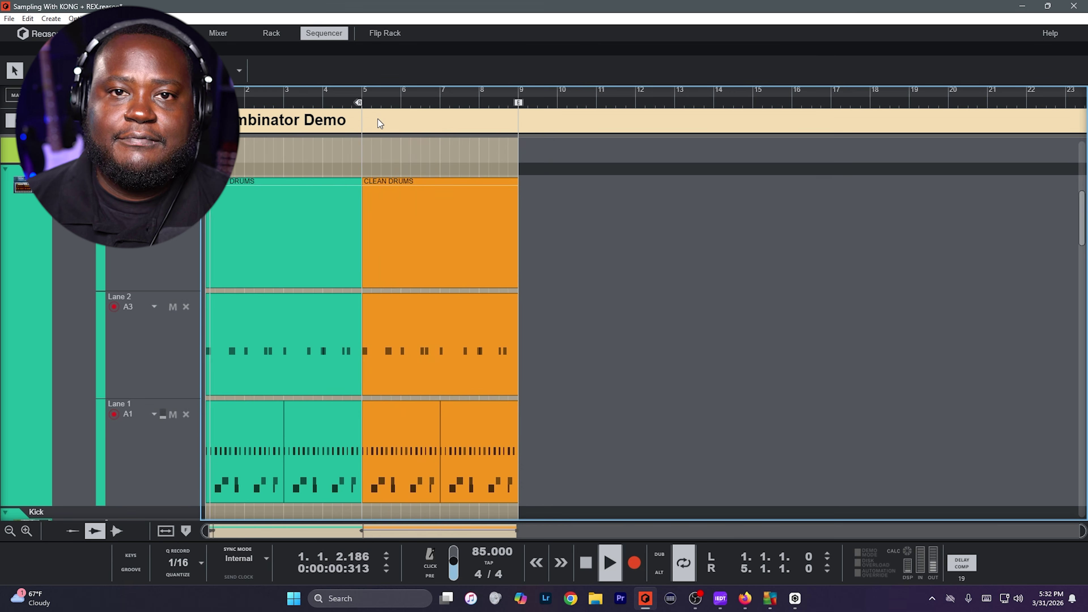
In the rack, find the 1994 Sculptor (M) Combinator on Bus 1 and lower its Flutter fader to minimum during playback
{"action": "key", "text": "F6"}
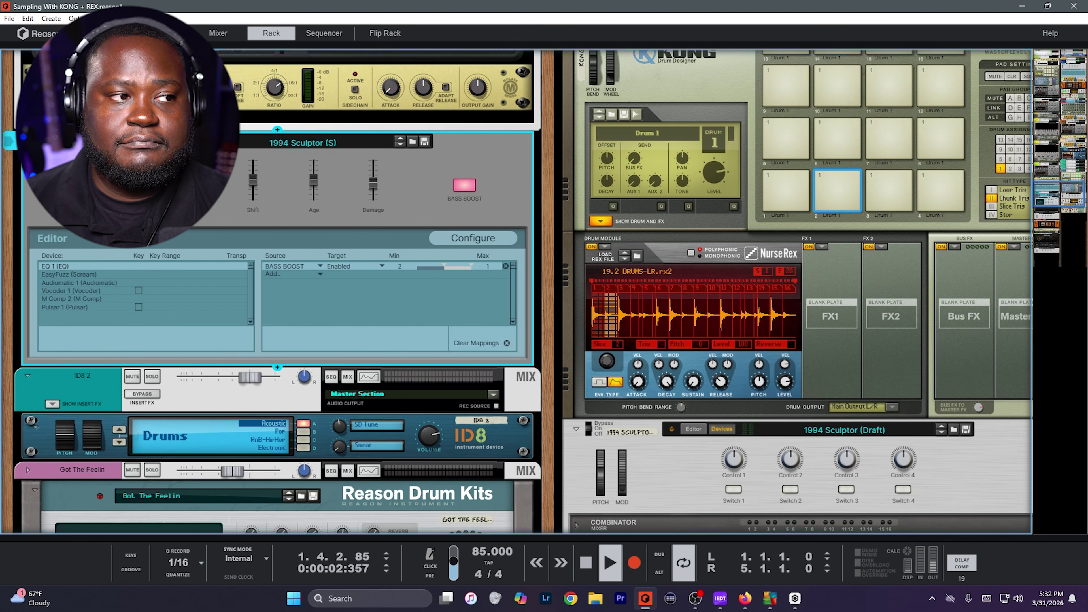
{"action": "scroll", "coordinate": [709, 309], "scroll_direction": "up", "scroll_amount": 15}
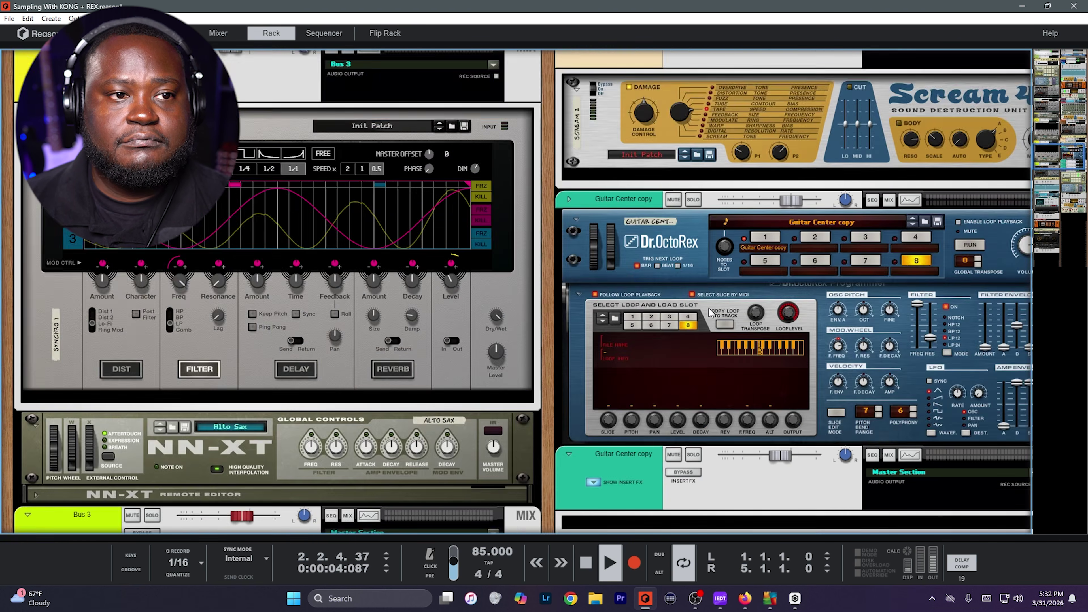
{"action": "scroll", "coordinate": [708, 306], "scroll_direction": "up", "scroll_amount": 10}
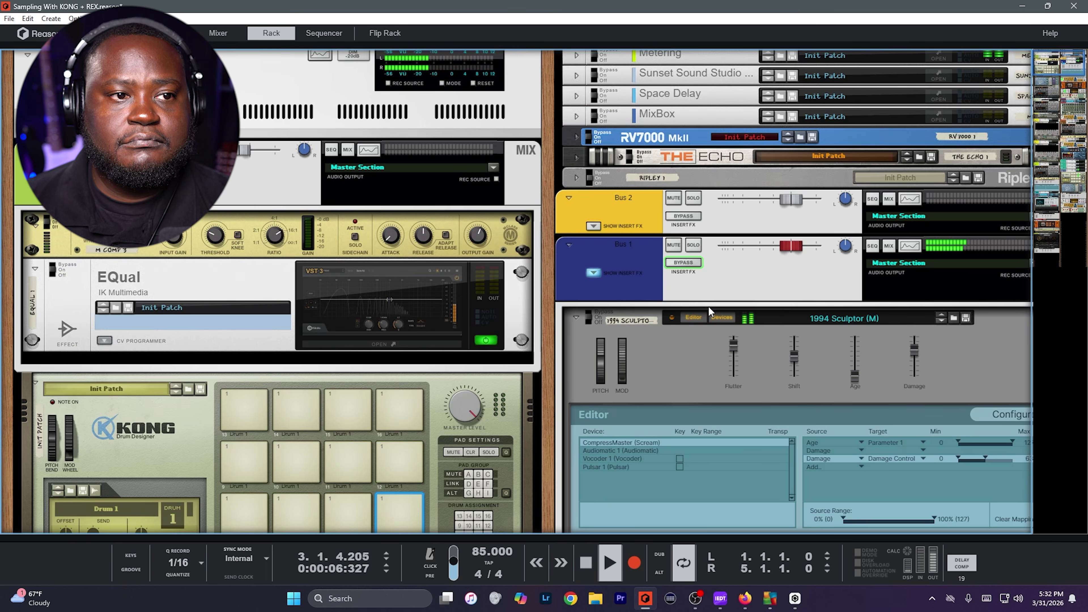
{"action": "scroll", "coordinate": [709, 306], "scroll_direction": "down", "scroll_amount": 3}
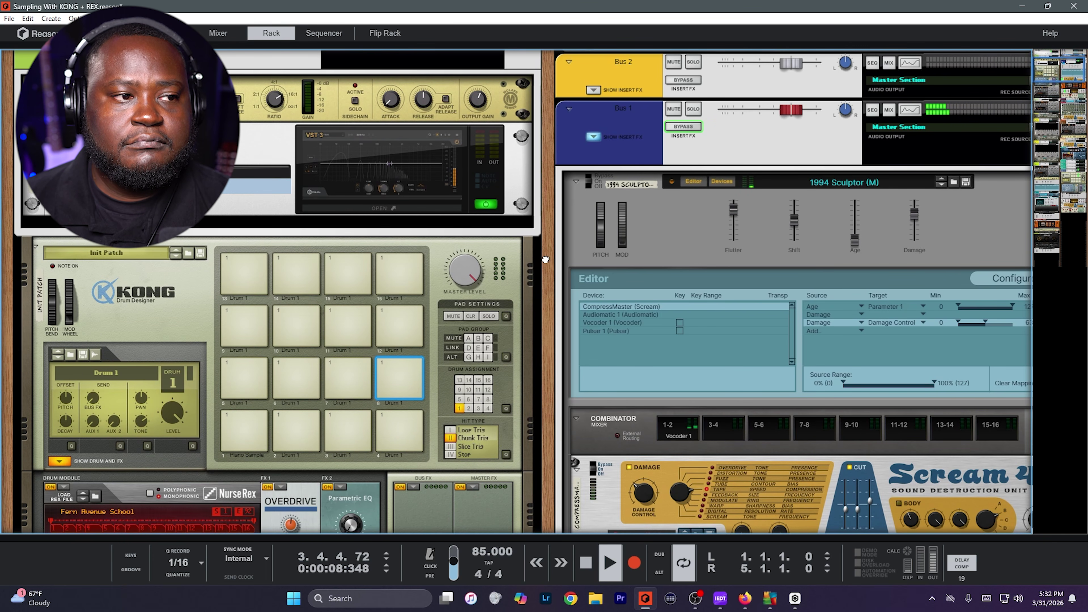
{"action": "scroll", "coordinate": [287, 263], "scroll_direction": "right", "scroll_amount": 2}
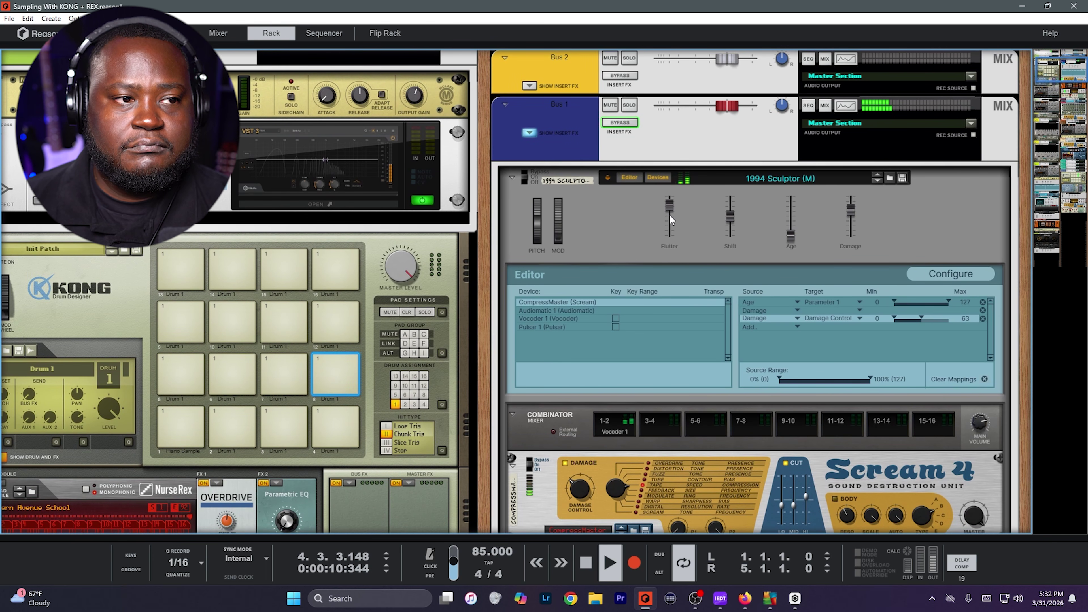
{"action": "left_click_drag", "start_coordinate": [672, 209], "coordinate": [631, 216]}
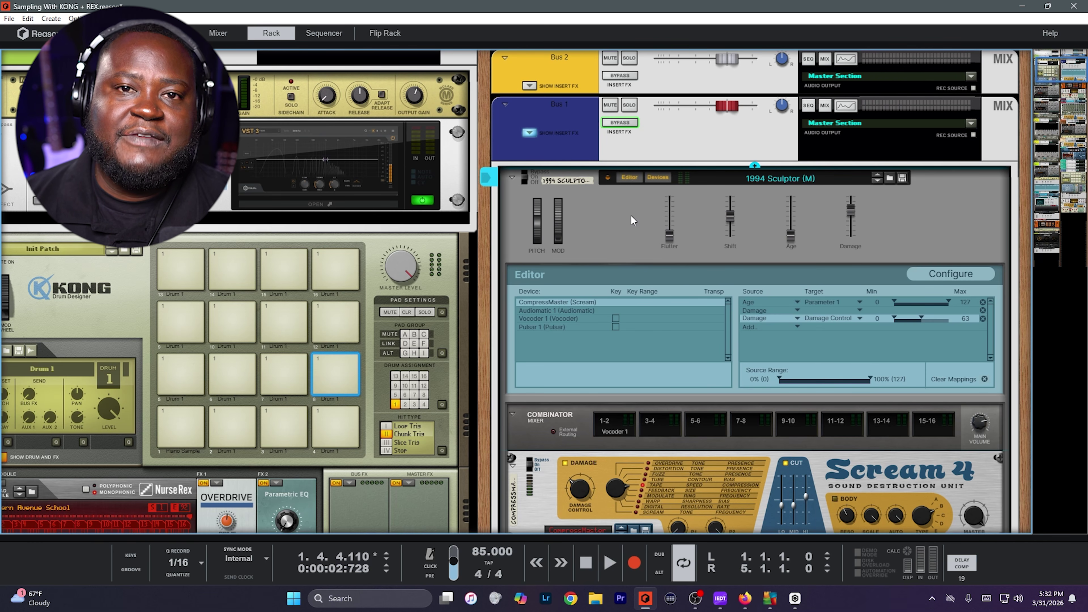
Play the drums again and adjust the Shift fader of the 1994 Sculptor (M) Combinator
{"action": "key", "text": "space"}
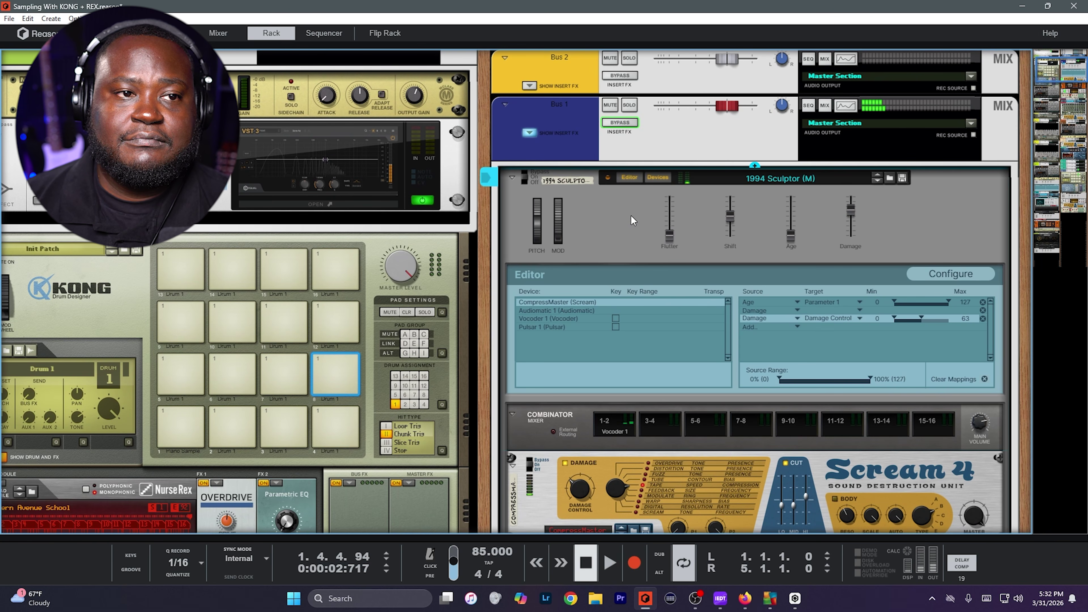
{"action": "key", "text": "space"}
{"action": "mouse_move", "coordinate": [493, 351]}
{"action": "left_mouse_down"}
{"action": "mouse_move", "coordinate": [504, 306]}
{"action": "mouse_move", "coordinate": [518, 405]}
{"action": "mouse_move", "coordinate": [502, 398]}
{"action": "mouse_move", "coordinate": [499, 308]}
{"action": "mouse_move", "coordinate": [496, 342]}
{"action": "left_mouse_up"}
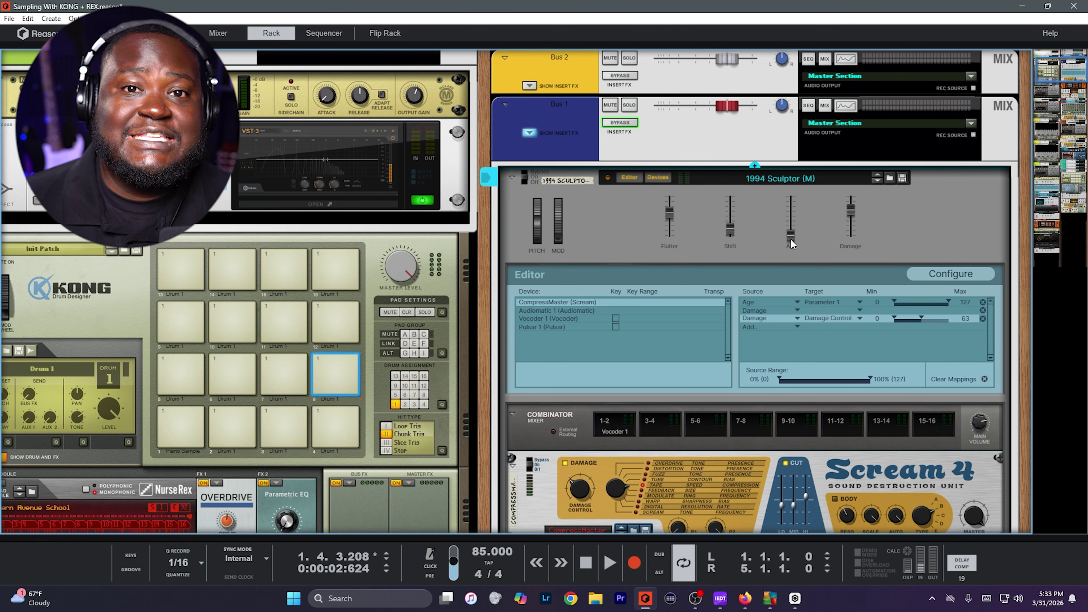
Raise the 1994 Sculptor (M) Age fader to maximum and sweep it back down to hear its effect
{"action": "mouse_move", "coordinate": [791, 243]}
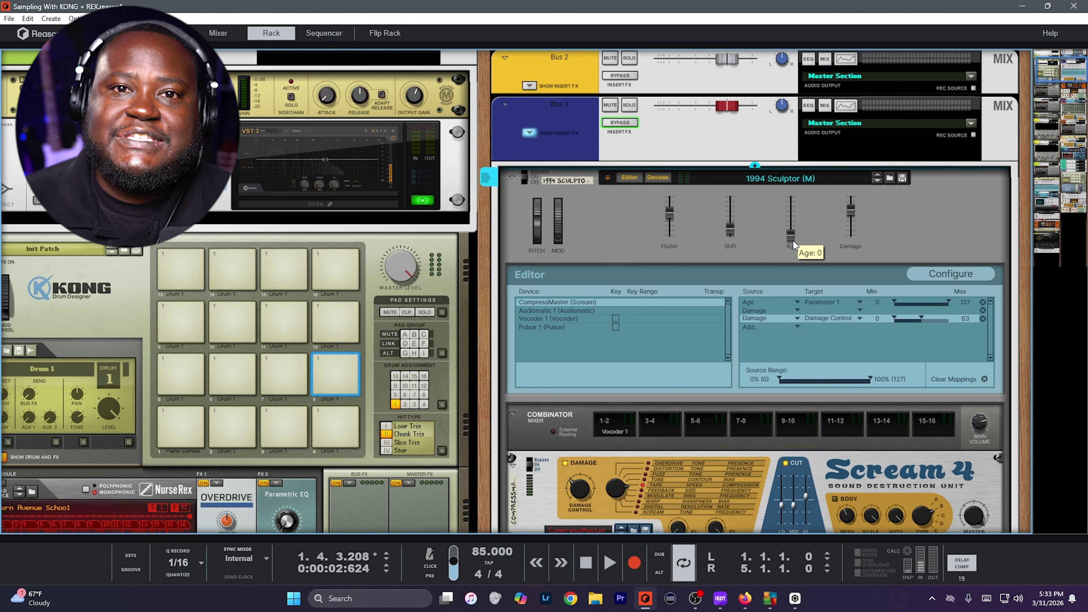
{"action": "left_click_drag", "start_coordinate": [792, 237], "coordinate": [808, 148]}
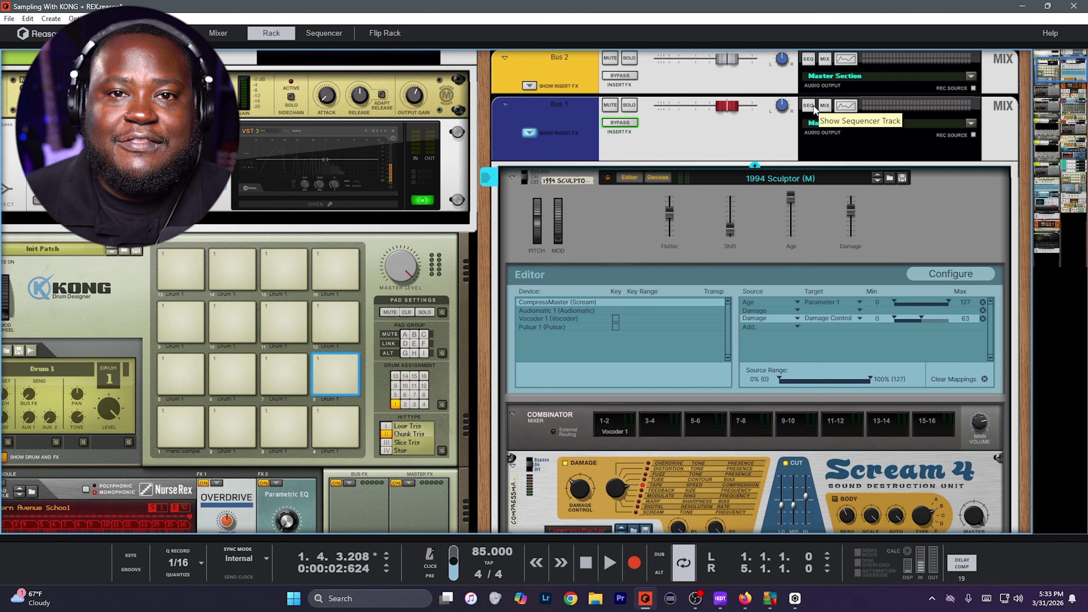
{"action": "mouse_move", "coordinate": [789, 193]}
{"action": "left_mouse_down"}
{"action": "mouse_move", "coordinate": [800, 263]}
{"action": "mouse_move", "coordinate": [781, 146]}
{"action": "left_mouse_up"}
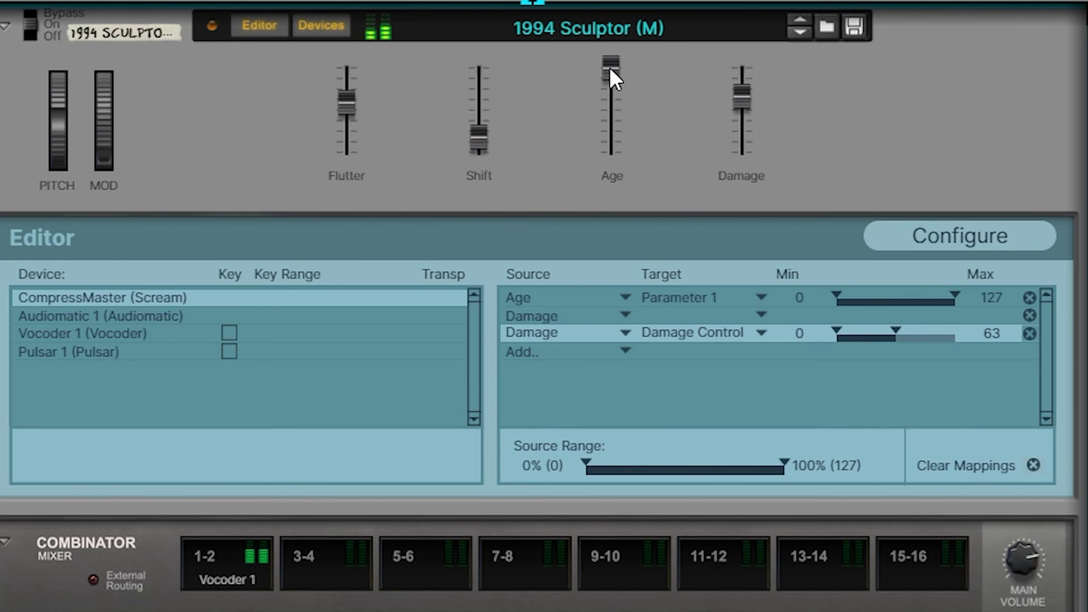
{"action": "left_click_drag", "start_coordinate": [790, 200], "coordinate": [793, 218]}
{"action": "left_click_drag", "start_coordinate": [616, 110], "coordinate": [609, 163]}
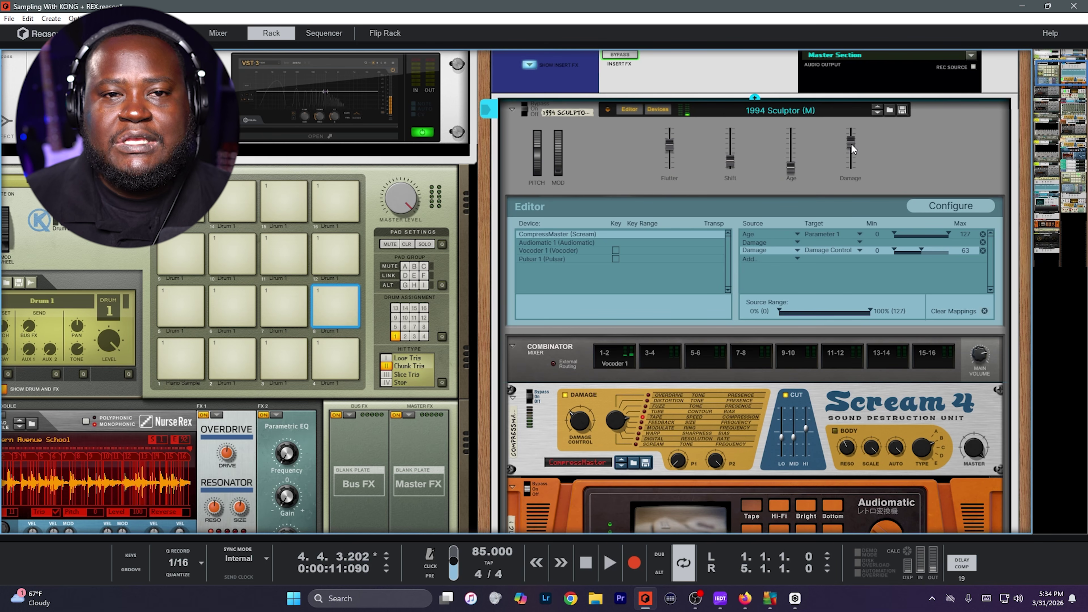
Sweep the Damage fader of the 1994 Sculptor (M) Combinator while the drums play
{"action": "left_click_drag", "start_coordinate": [741, 99], "coordinate": [744, 165]}
{"action": "mouse_move", "coordinate": [852, 178]}
{"action": "left_mouse_down"}
{"action": "mouse_move", "coordinate": [853, 148]}
{"action": "mouse_move", "coordinate": [854, 184]}
{"action": "left_mouse_up"}
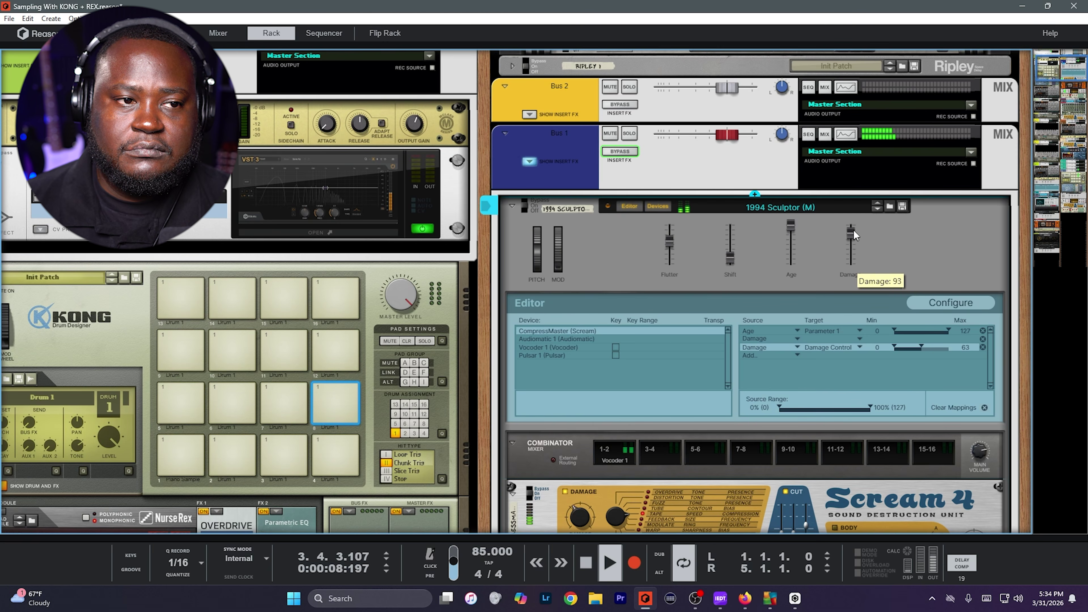
{"action": "left_click_drag", "start_coordinate": [854, 231], "coordinate": [786, 252]}
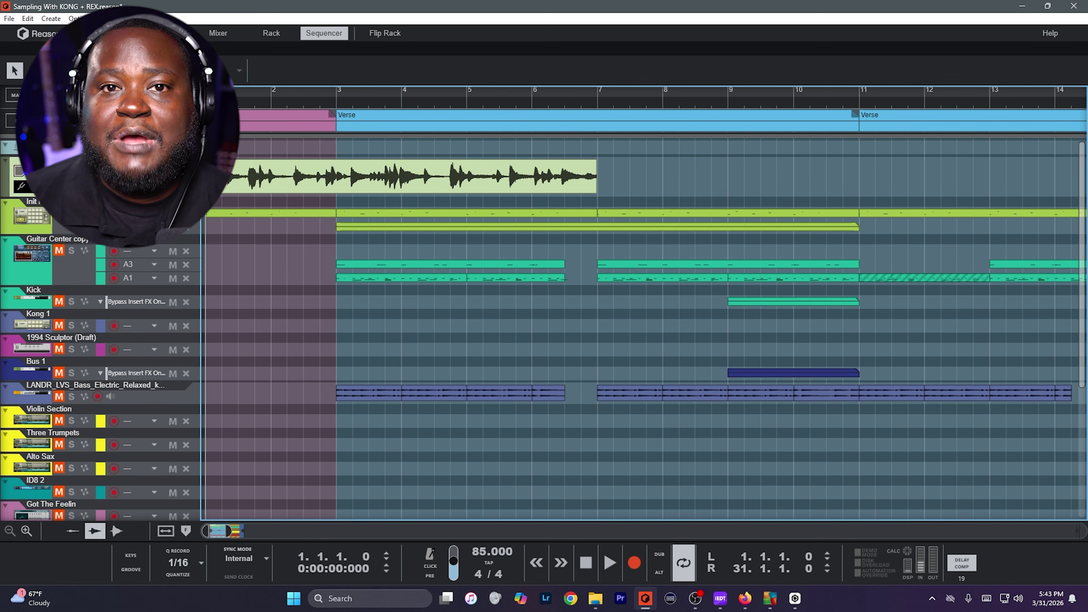
Import an audio sample from File Explorer onto the sequencer's topmost audio track near bar 1
{"action": "key", "text": "super+e"}
{"action": "left_click_drag", "start_coordinate": [316, 85], "coordinate": [783, 29]}
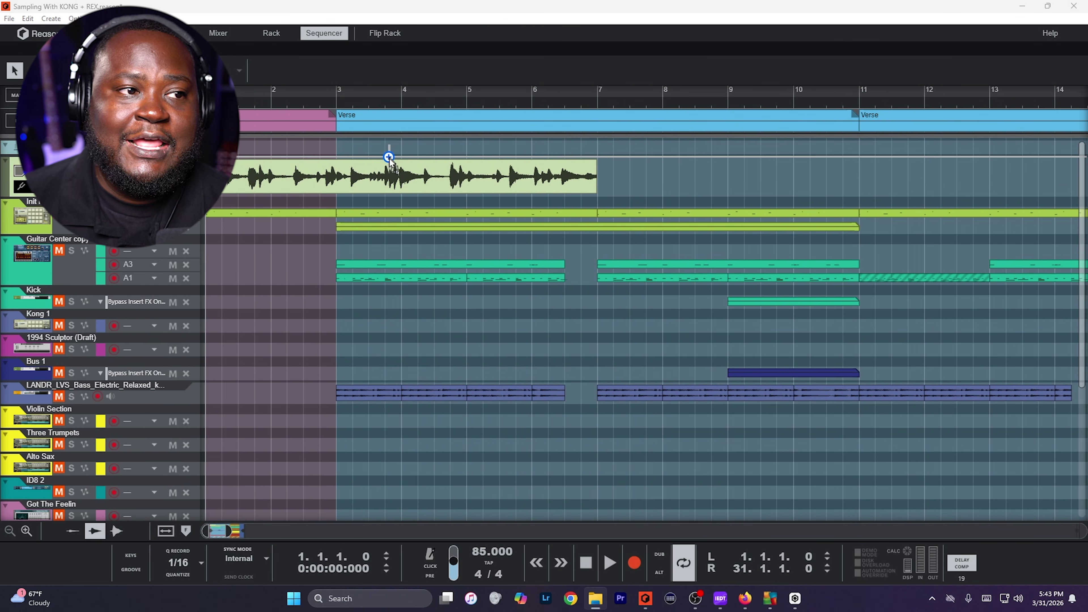
{"action": "left_click_drag", "start_coordinate": [389, 158], "coordinate": [248, 178]}
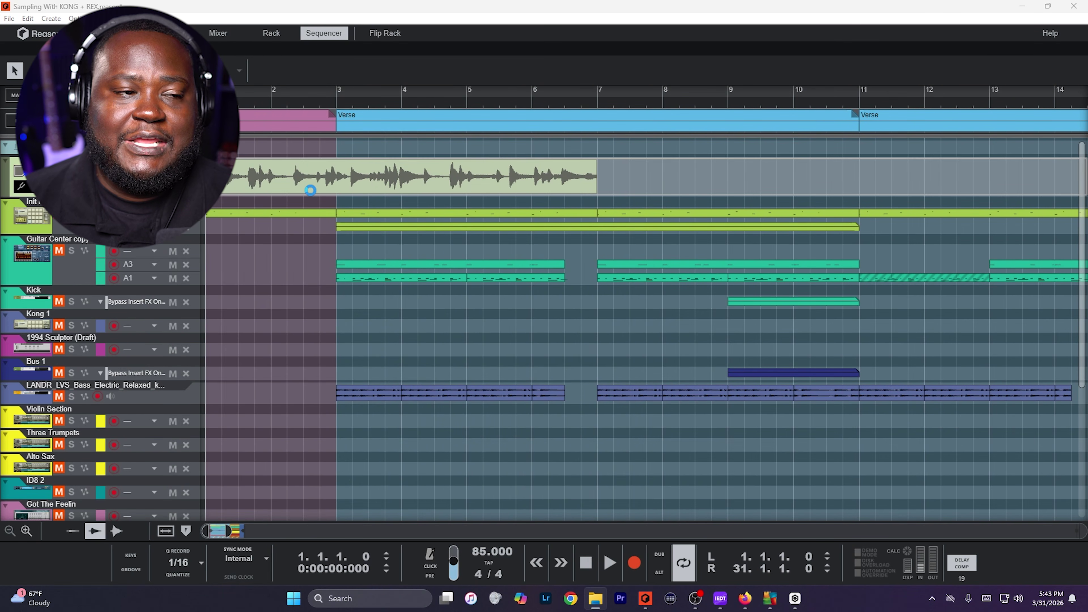
Split the imported audio clip shortly before bar 8 and delete the portion after the cut
{"action": "left_click", "coordinate": [651, 174]}
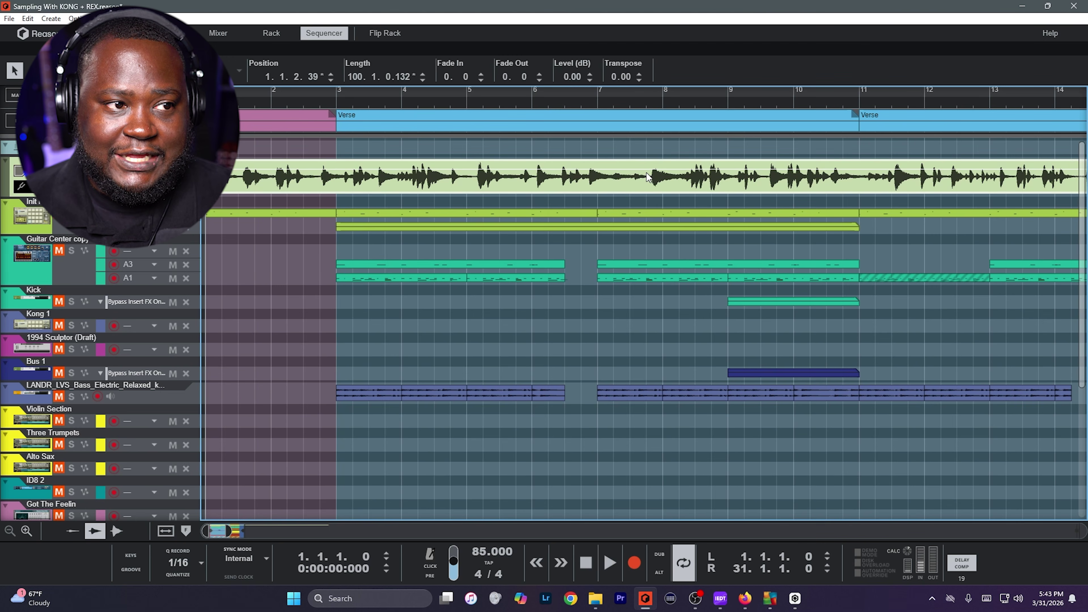
{"action": "key", "text": "q"}
{"action": "left_click", "coordinate": [669, 175]}
{"action": "key", "text": "Delete"}
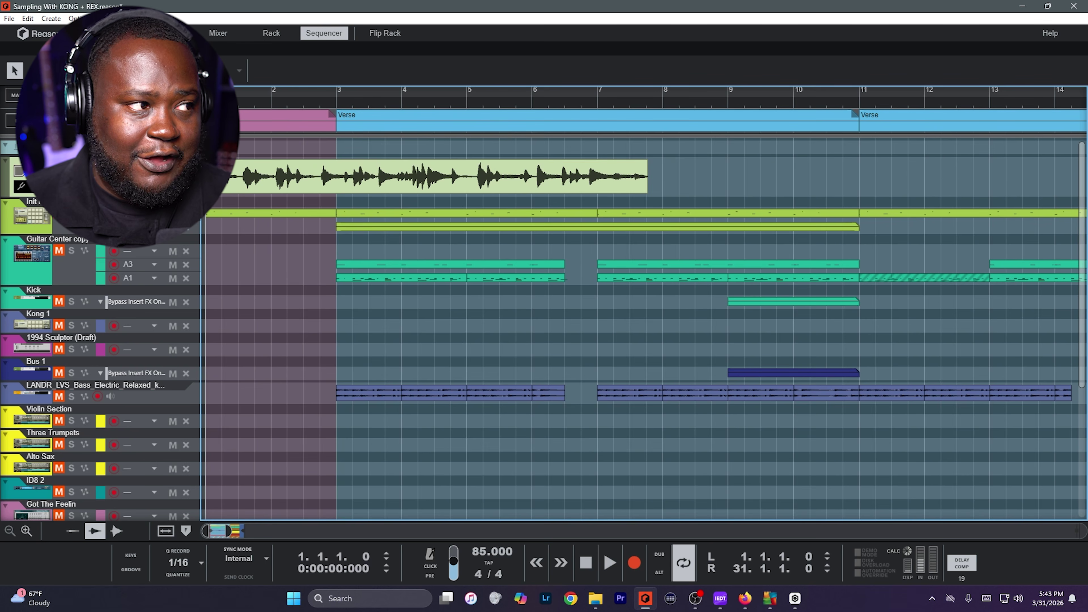
Align the shortened audio clip to position 1.1.1.0 and play it back
{"action": "left_click_drag", "start_coordinate": [214, 176], "coordinate": [209, 175]}
{"action": "key", "text": "space"}
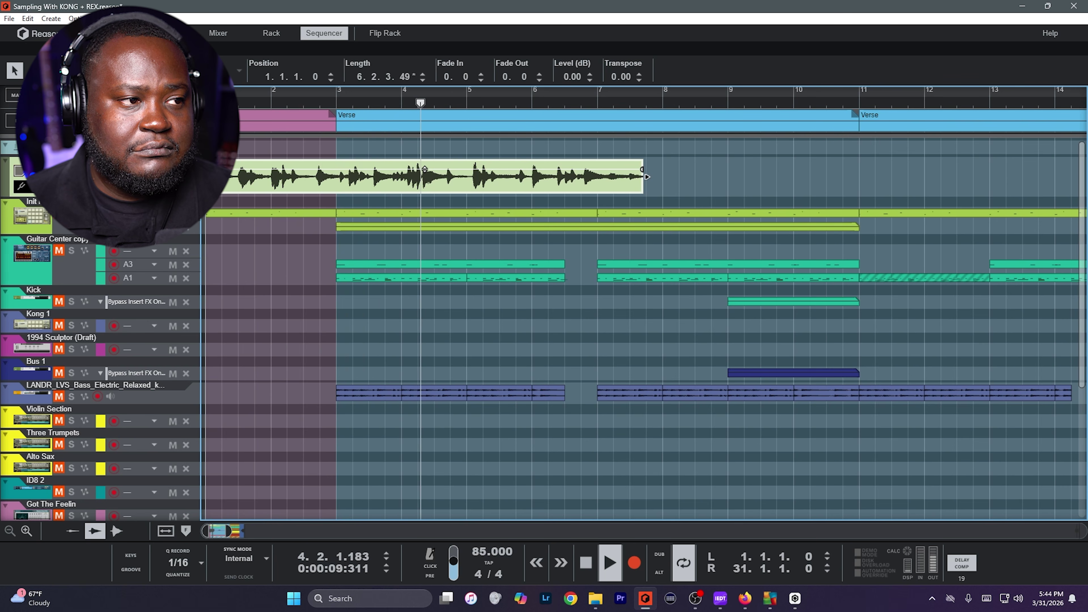
{"action": "key", "text": "space"}
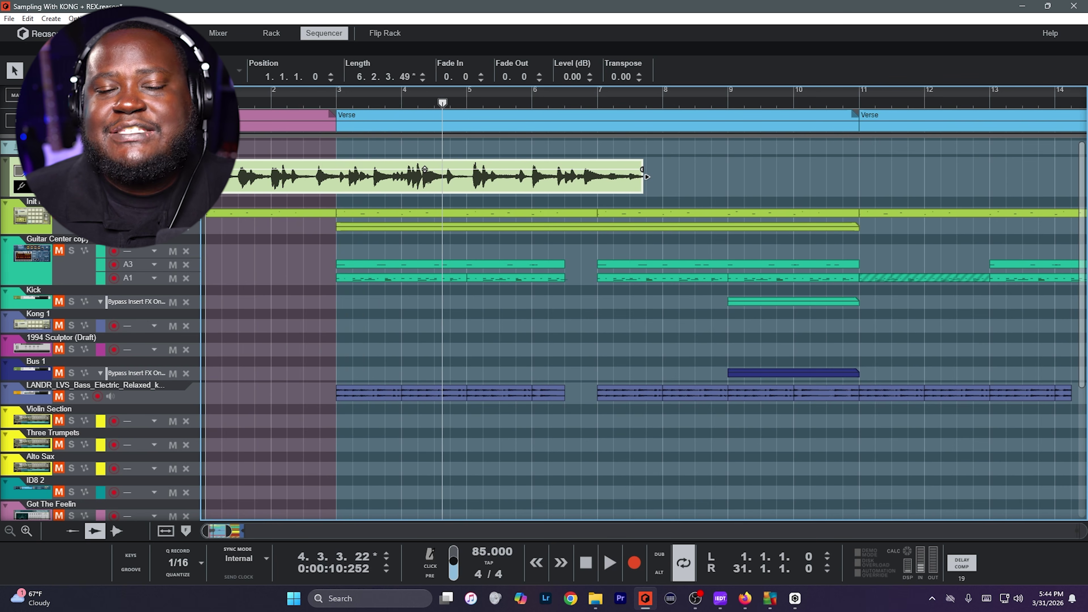
Open the audio clip in Slice Edit and bounce it to a REX loop
{"action": "double_click", "coordinate": [298, 176]}
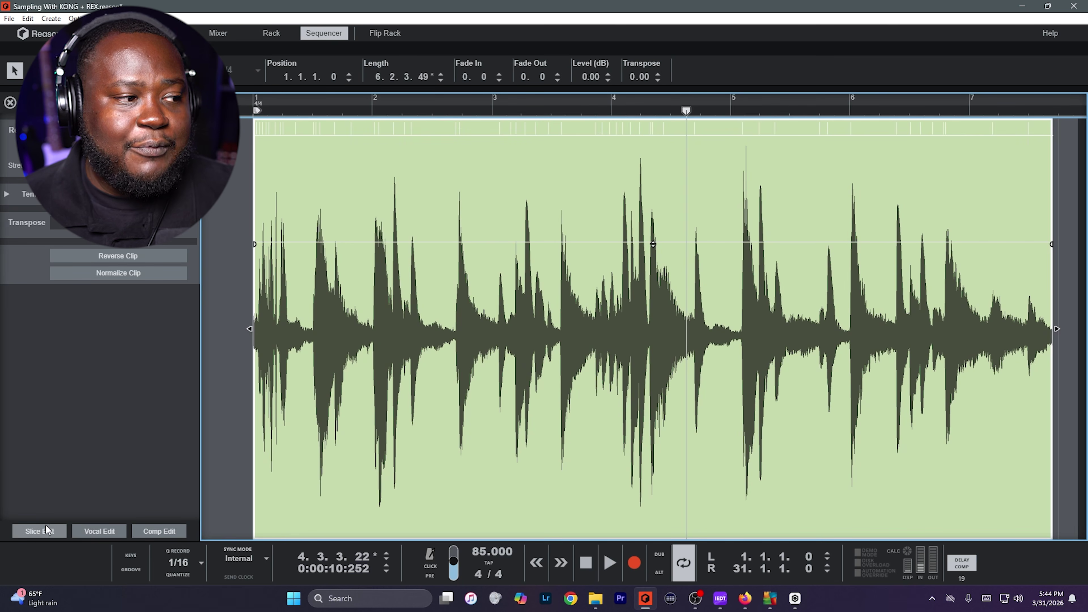
{"action": "left_click", "coordinate": [40, 531]}
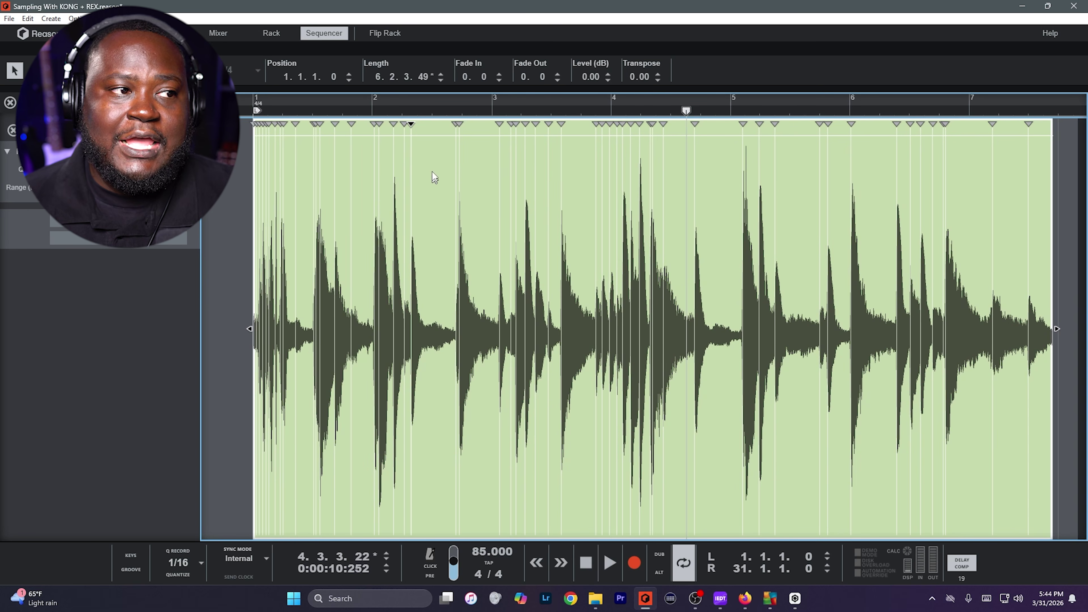
{"action": "right_click", "coordinate": [432, 158]}
{"action": "mouse_move", "coordinate": [488, 218]}
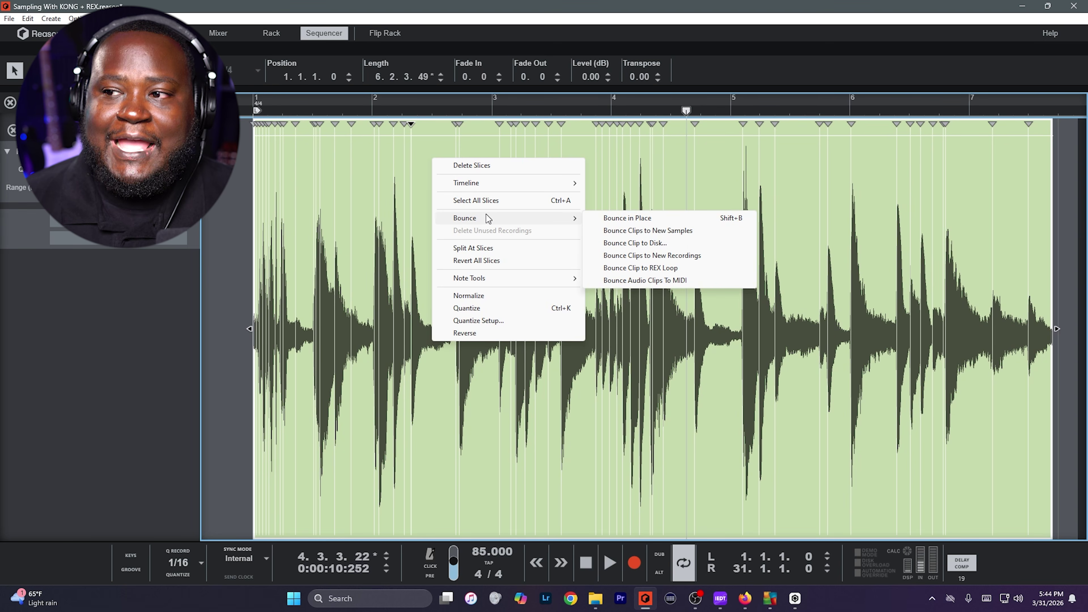
{"action": "left_click", "coordinate": [633, 266]}
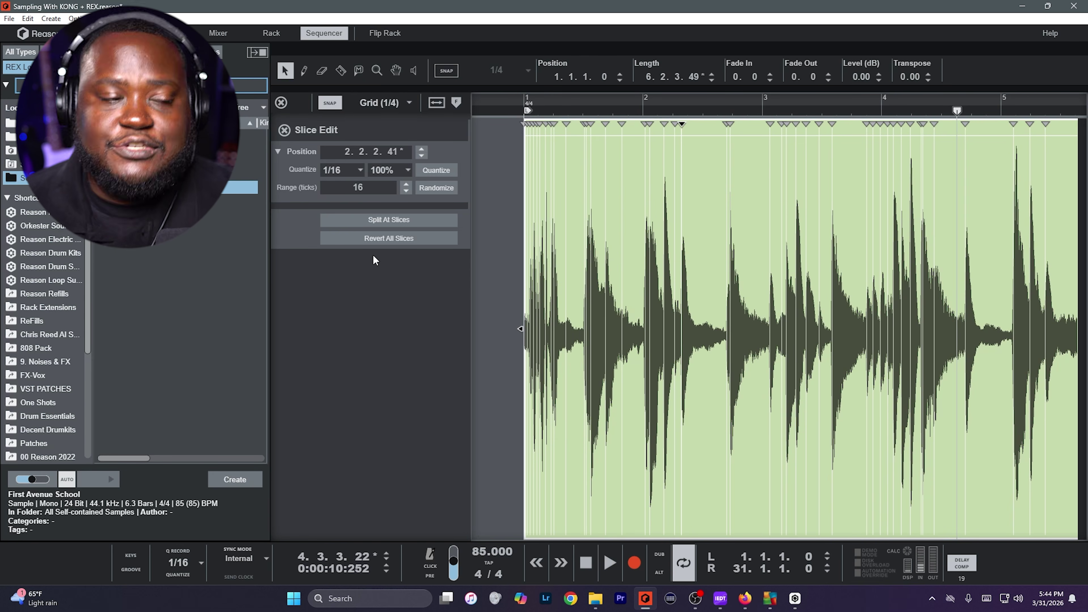
Return to the rack, find the Kong with the Nurse Rex loop loaded, and audition one of its lower-row pads
{"action": "key", "text": "F6"}
{"action": "scroll", "coordinate": [406, 277], "scroll_direction": "down", "scroll_amount": 3}
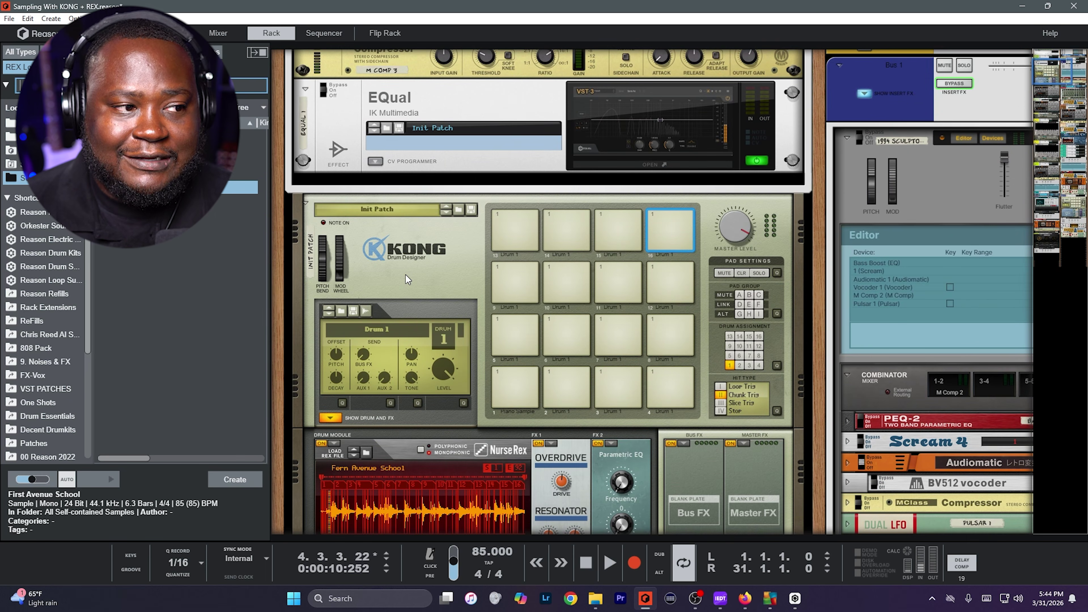
{"action": "scroll", "coordinate": [438, 267], "scroll_direction": "up", "scroll_amount": 3}
{"action": "scroll", "coordinate": [437, 267], "scroll_direction": "down", "scroll_amount": 3}
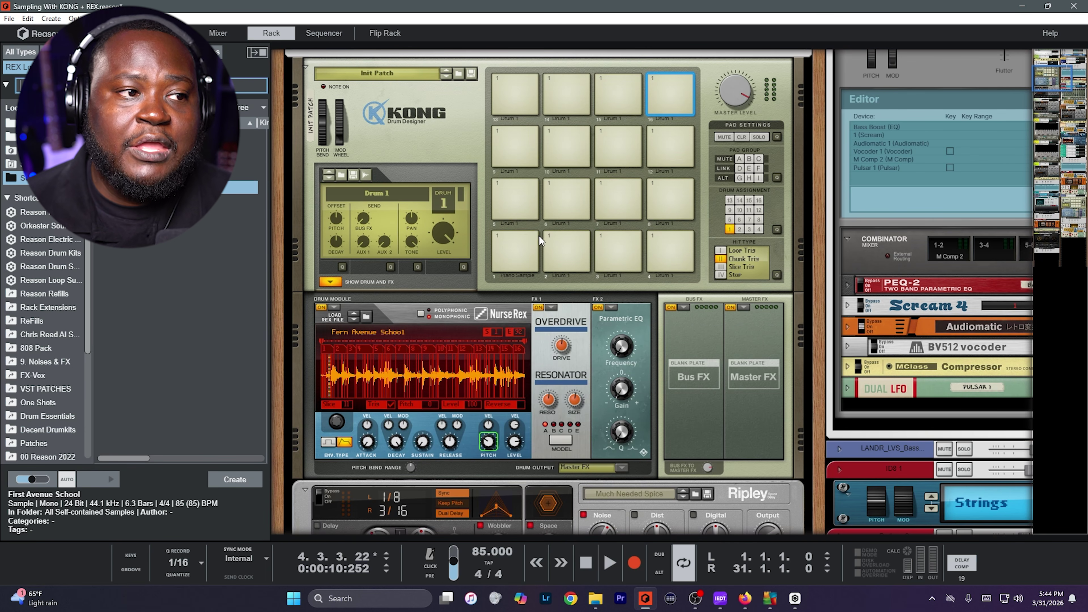
{"action": "left_click", "coordinate": [558, 240]}
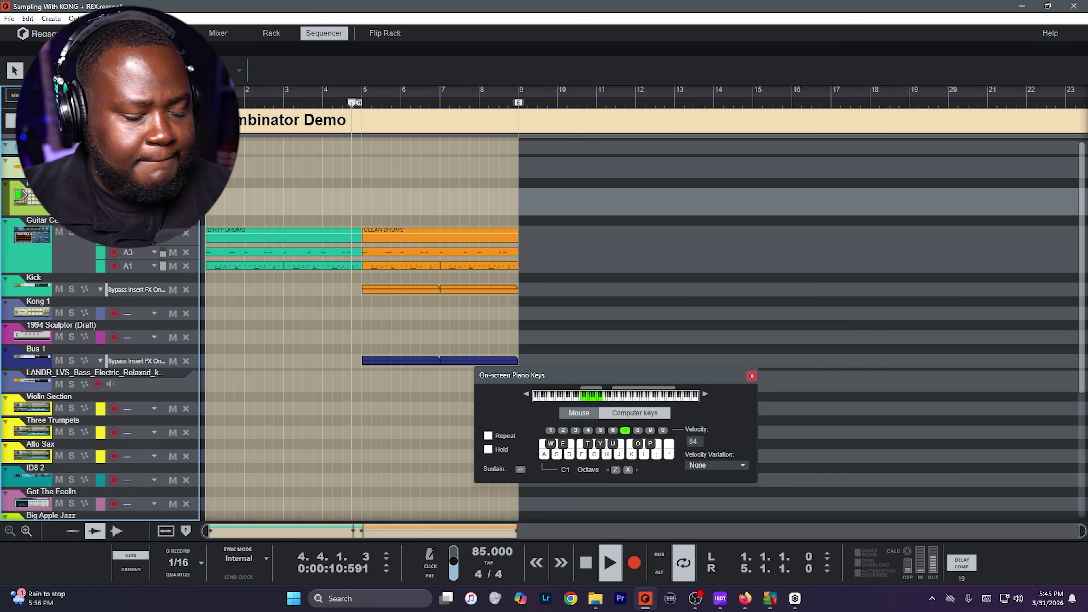
Open the two-bar Kong note clip in the sequencer editor and play it from bar 1
{"action": "key", "text": "space"}
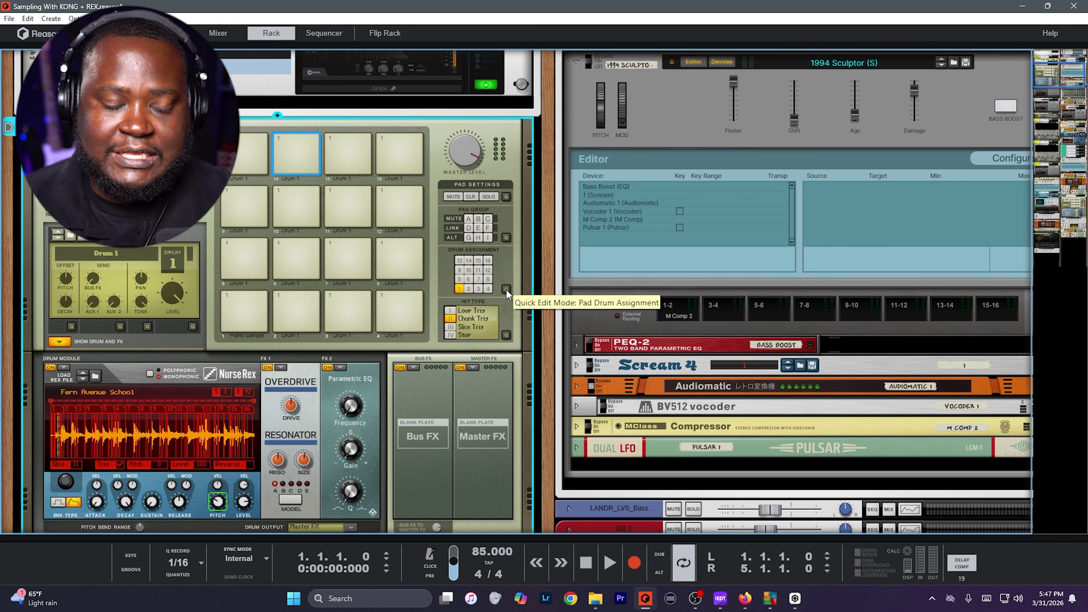
{"action": "key", "text": "F7"}
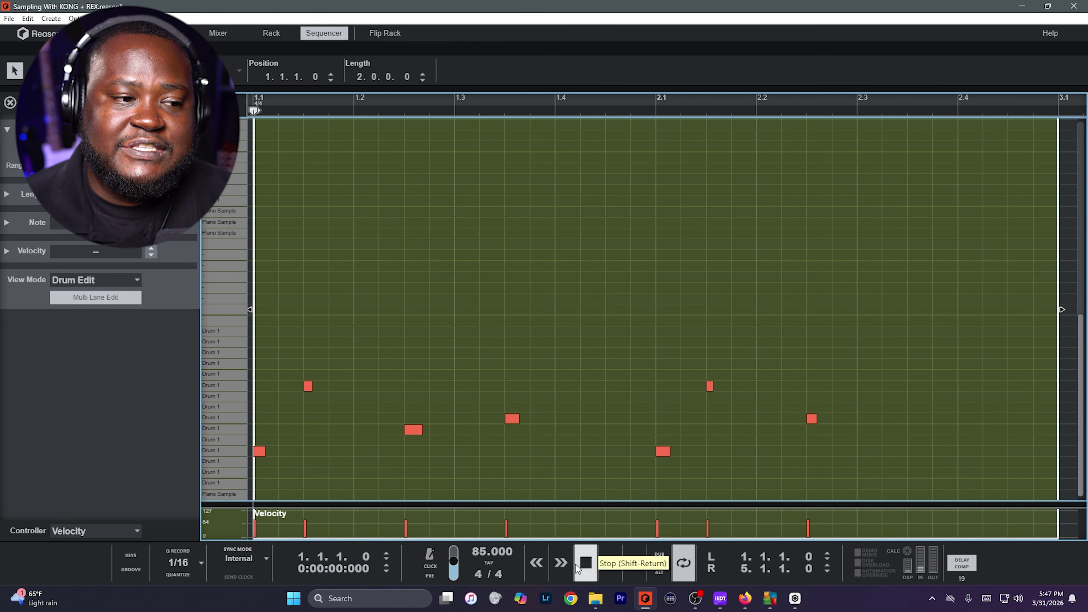
{"action": "left_click", "coordinate": [608, 564]}
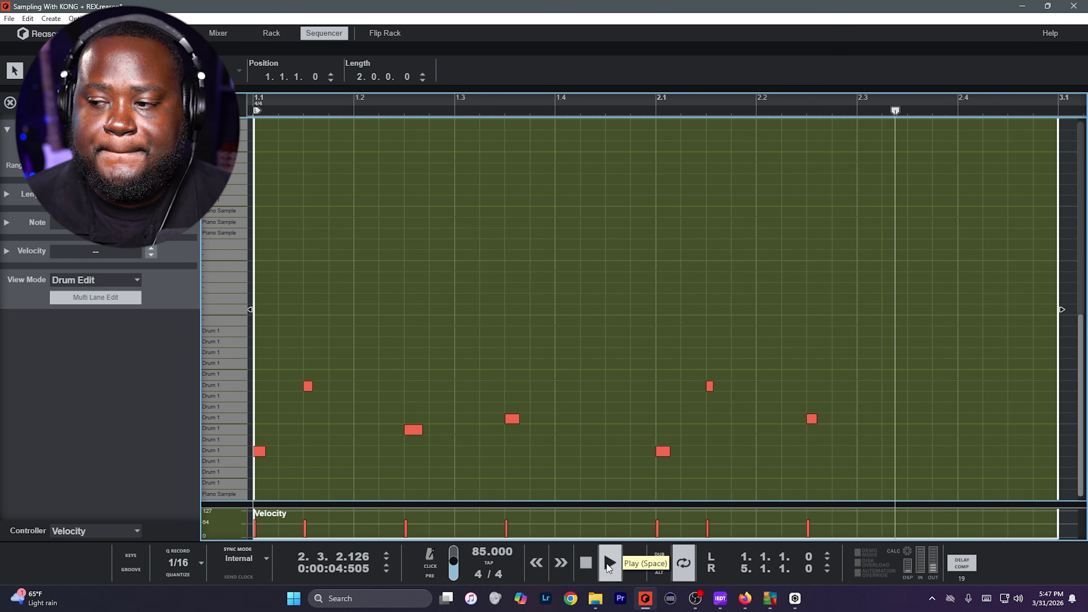
{"action": "key", "text": "space"}
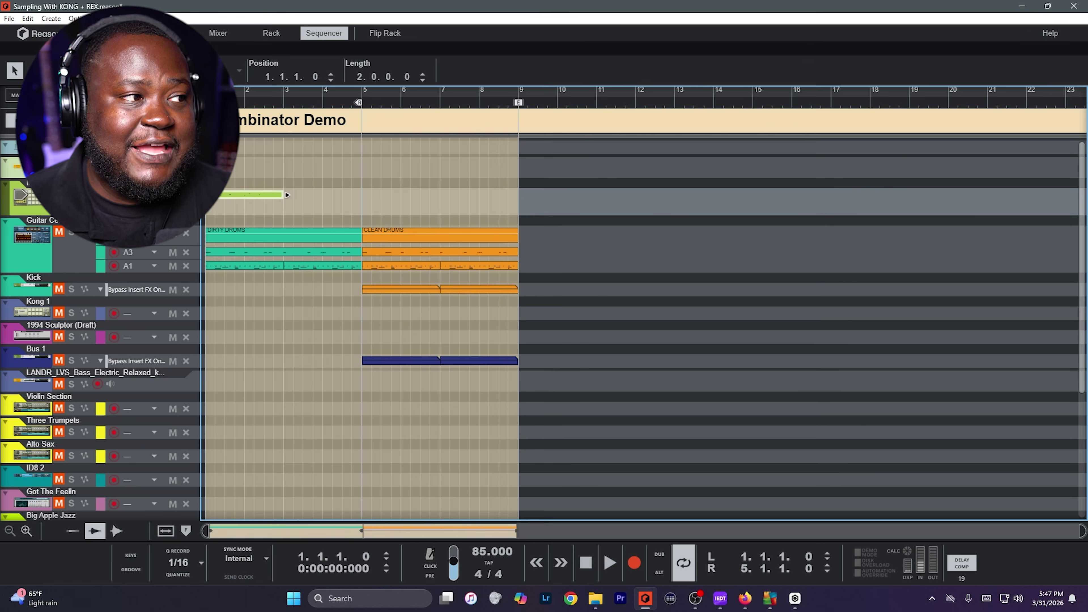
Duplicate the two-bar Kong clip in the block so the pattern runs from bar 1 to bar 5
{"action": "key", "text": "space"}
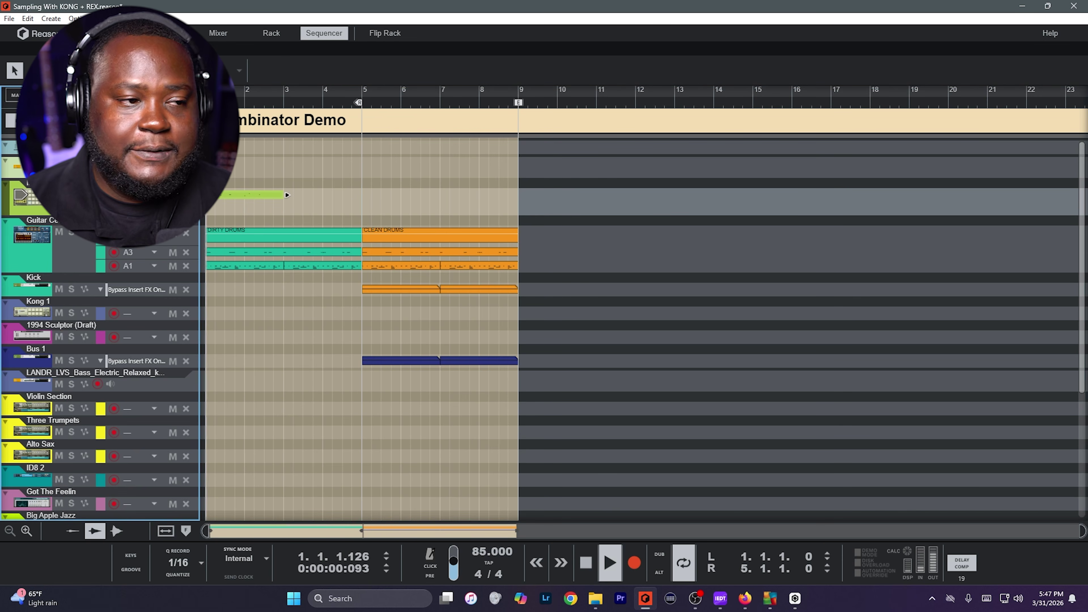
{"action": "left_click", "coordinate": [261, 195]}
{"action": "key", "text": "ctrl+d"}
{"action": "left_click", "coordinate": [413, 172]}
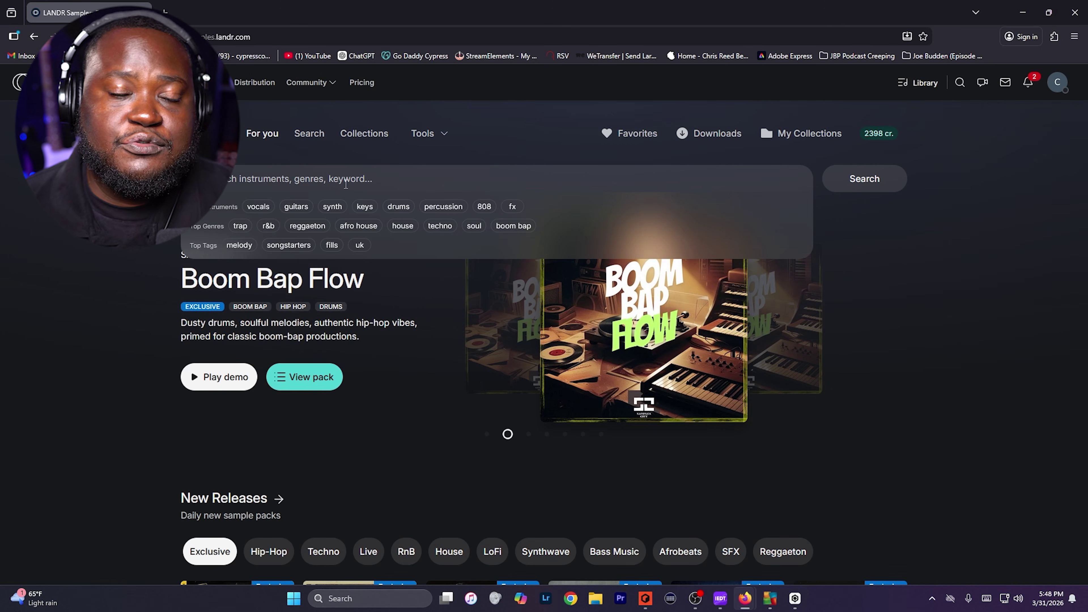
Search the LANDR Samples library for bass guitar sounds
{"action": "type", "text": "Bass House"}
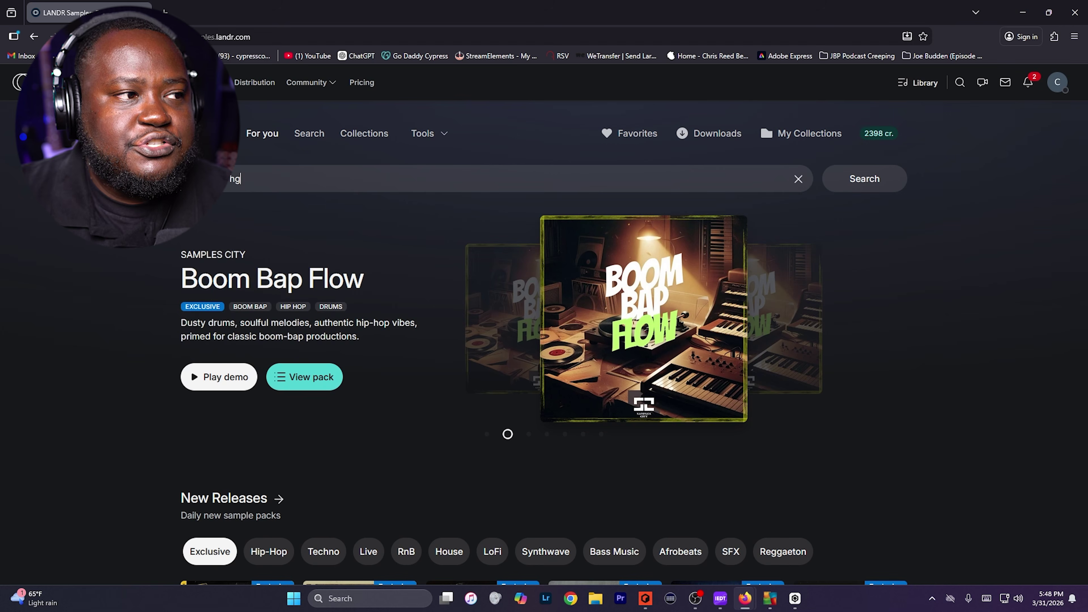
{"action": "key", "text": "BackSpace"}
{"action": "key", "text": "BackSpace"}
{"action": "key", "text": "BackSpace"}
{"action": "key", "text": "BackSpace"}
{"action": "key", "text": "BackSpace"}
{"action": "type", "text": "guitar e\\"}
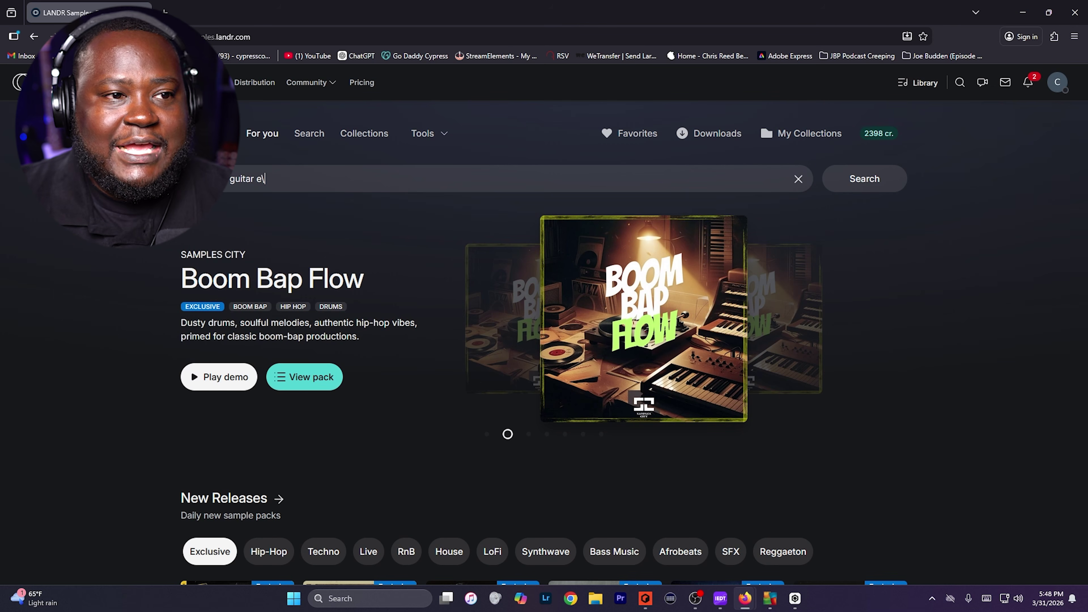
{"action": "key", "text": "Return"}
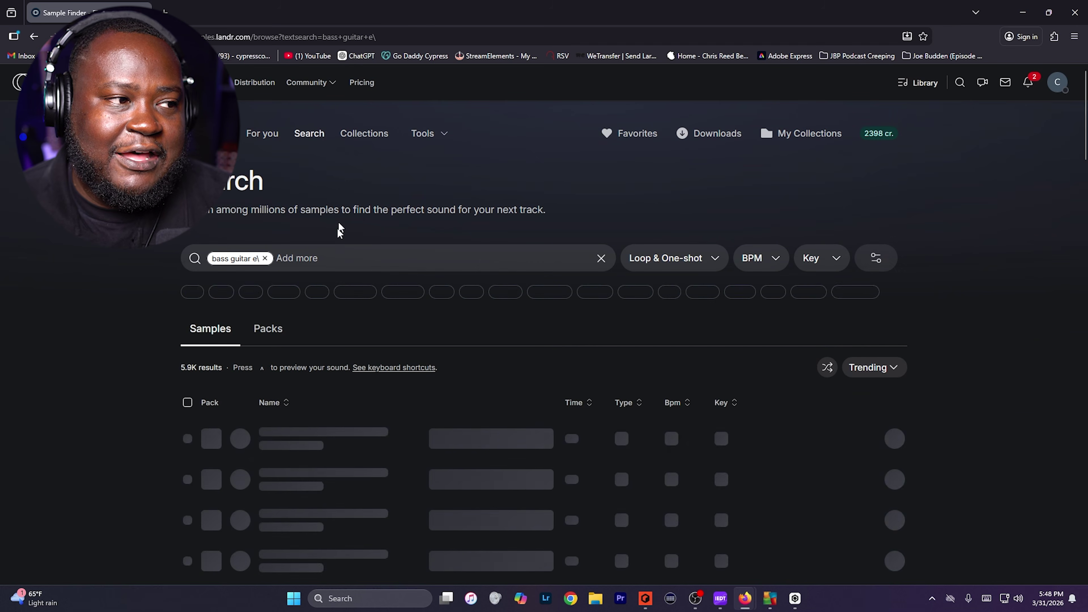
Preview the LANDR_LVS_Bass electric relaxed sample in D major at 80 bpm from the search results
{"action": "scroll", "coordinate": [279, 448], "scroll_direction": "down", "scroll_amount": 2}
{"action": "left_click", "coordinate": [292, 445]}
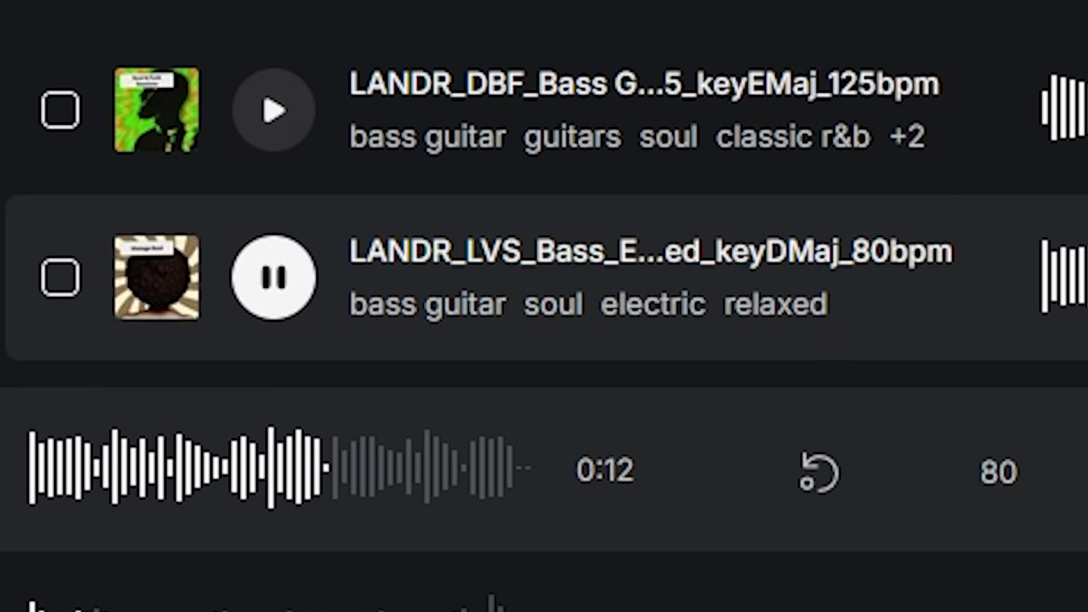
{"action": "left_click", "coordinate": [267, 281]}
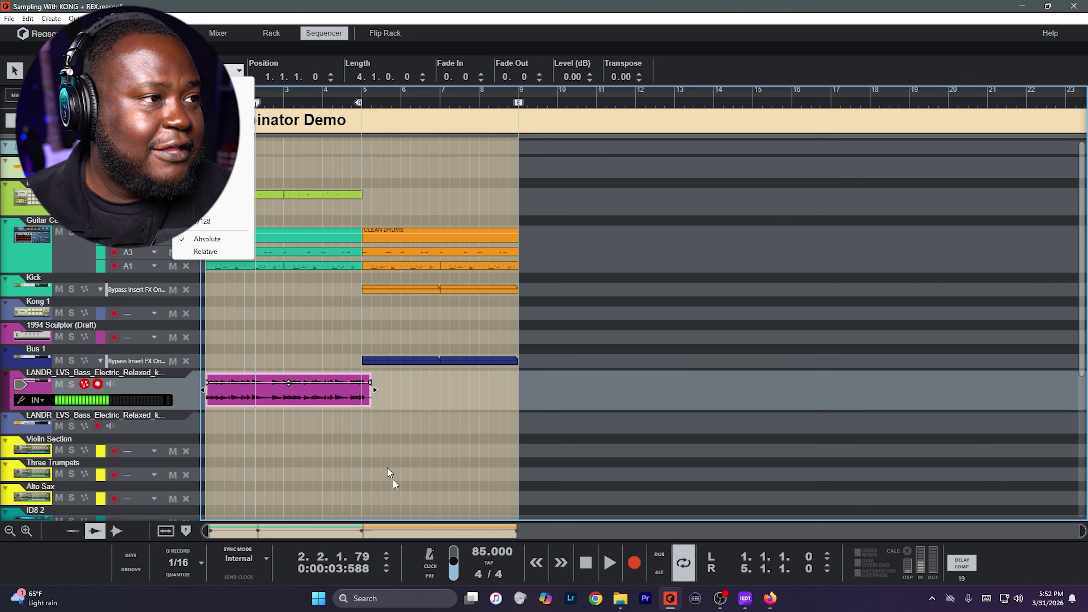
Trim the LANDR bass audio clip to a length of 4.0.0.0, ending at bar 5, and play it with the drums
{"action": "left_click", "coordinate": [359, 395]}
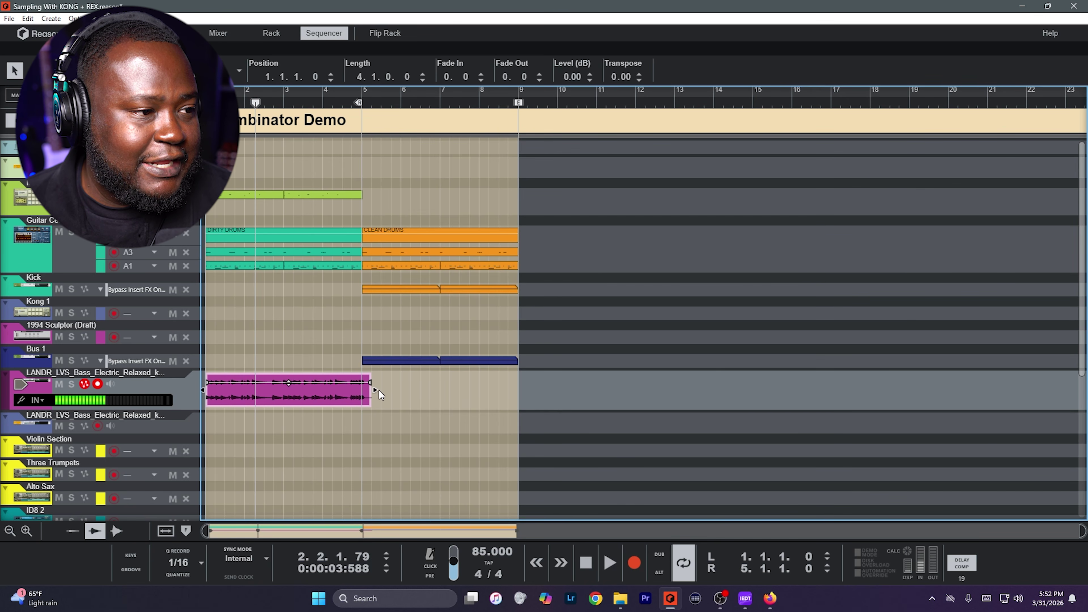
{"action": "left_click_drag", "start_coordinate": [373, 390], "coordinate": [364, 393]}
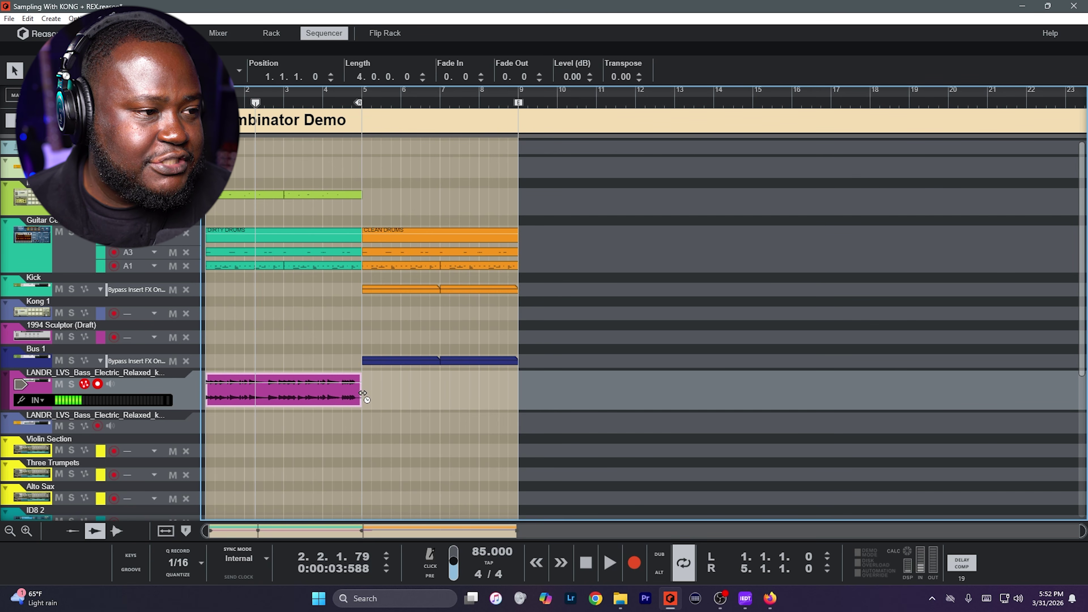
{"action": "left_click", "coordinate": [451, 400]}
{"action": "scroll", "coordinate": [294, 347], "scroll_direction": "down", "scroll_amount": 3}
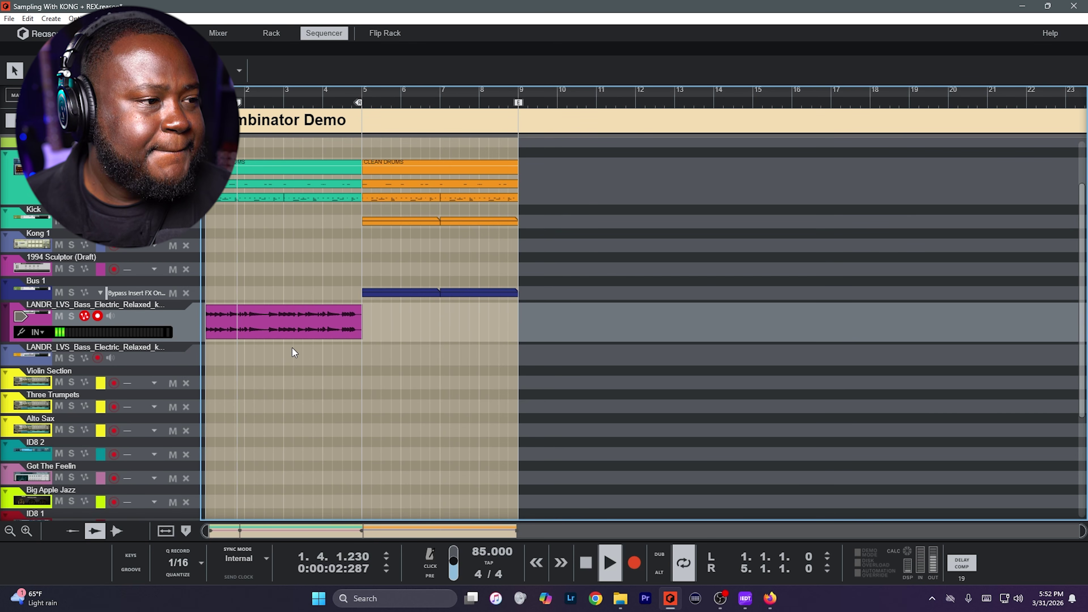
Shorten the LANDR bass clip to its first bar, with a length of 1.0.0.0
{"action": "left_click", "coordinate": [352, 322]}
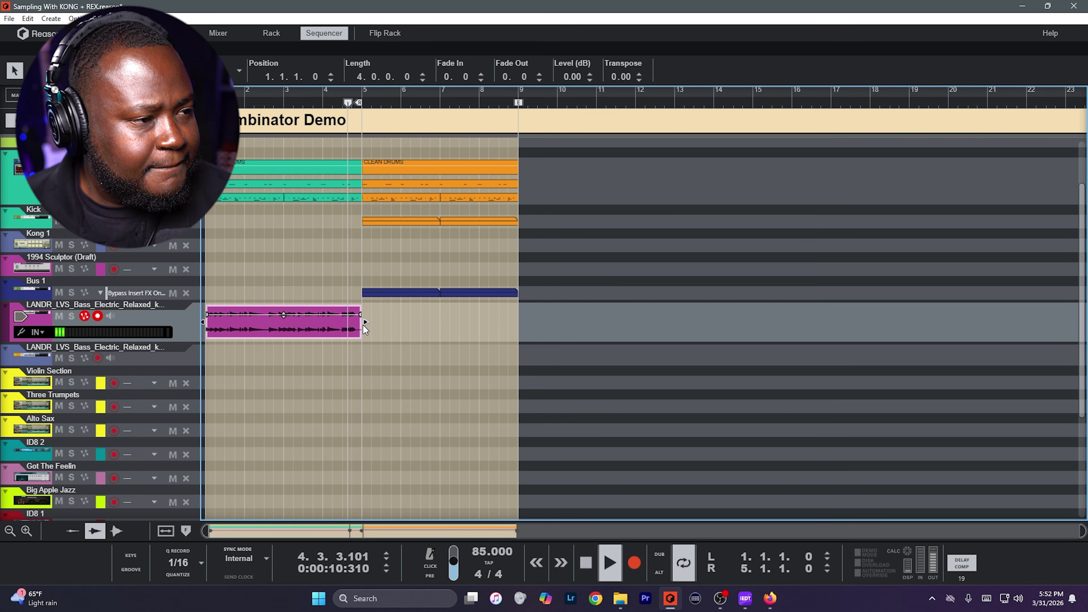
{"action": "scroll", "coordinate": [351, 325], "scroll_direction": "up", "scroll_amount": 3}
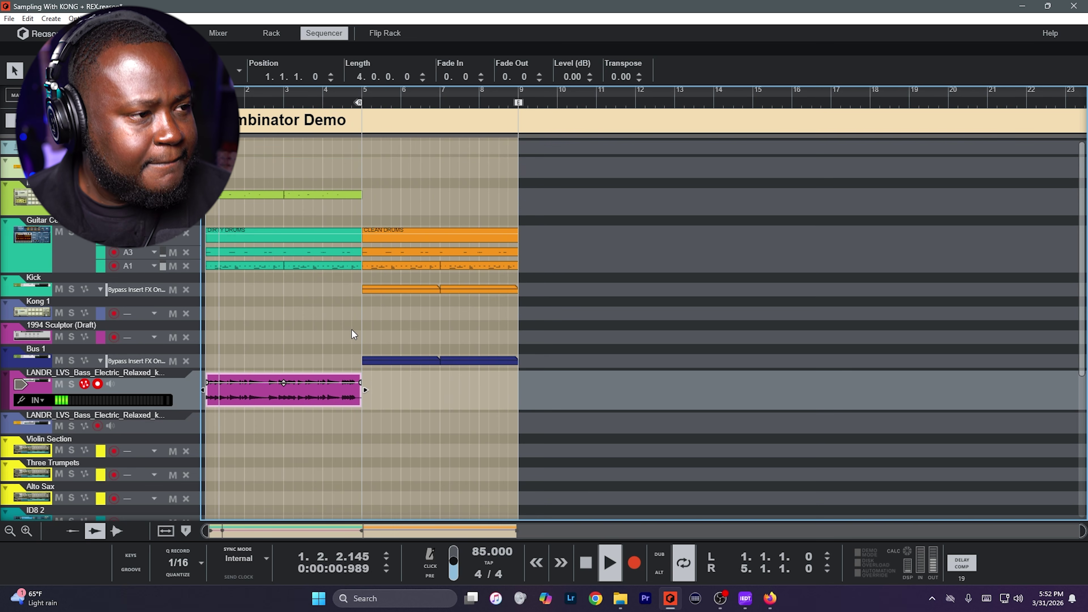
{"action": "left_click_drag", "start_coordinate": [365, 389], "coordinate": [282, 410]}
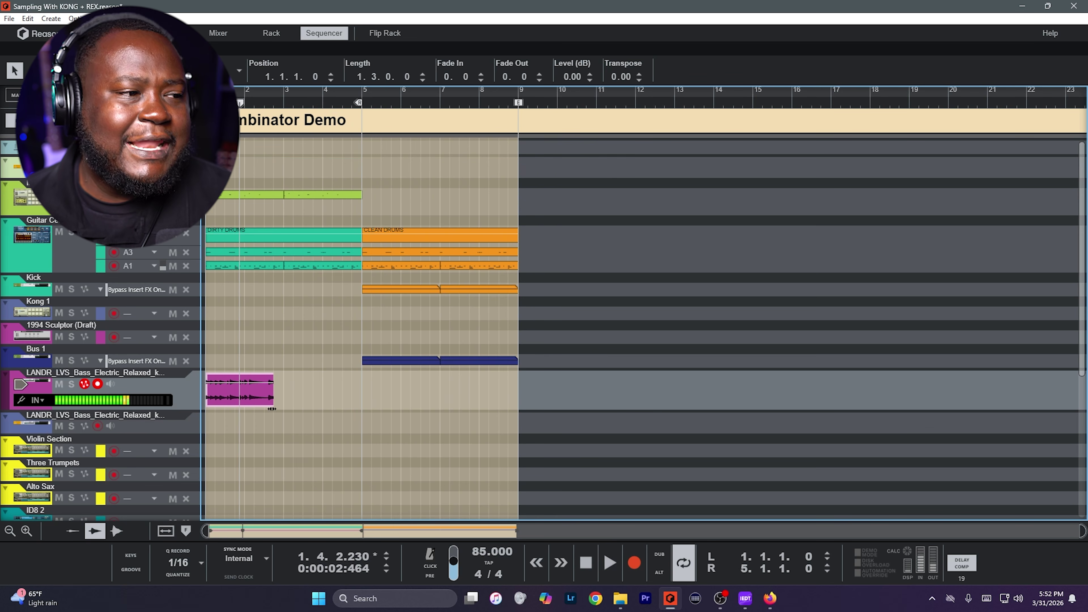
Duplicate the one-bar bass clip back to back until it fills the block up to bar 5, and play it
{"action": "key", "text": "ctrl+d"}
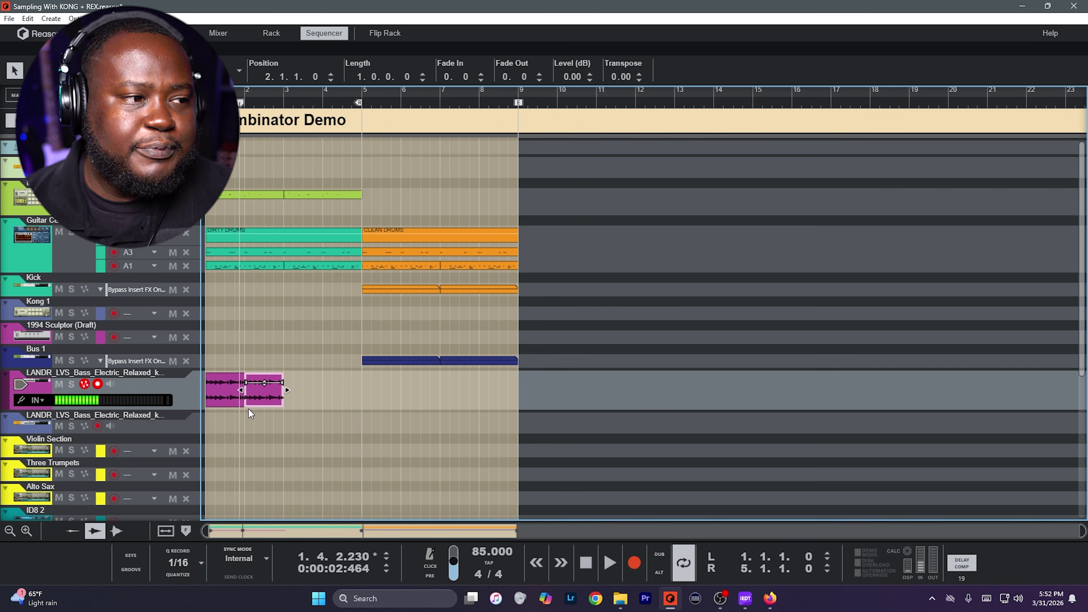
{"action": "key", "text": "space"}
{"action": "key", "text": "ctrl+d"}
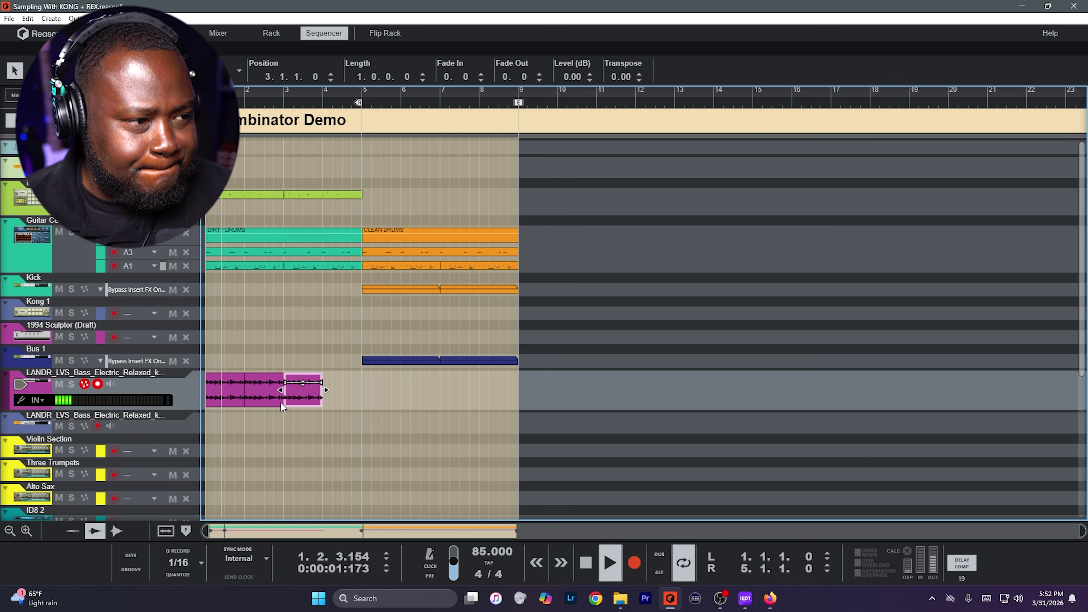
{"action": "left_click_drag", "start_coordinate": [327, 390], "coordinate": [361, 390]}
{"action": "key", "text": "ctrl+d"}
{"action": "left_click_drag", "start_coordinate": [281, 390], "coordinate": [323, 392]}
{"action": "left_click", "coordinate": [430, 399]}
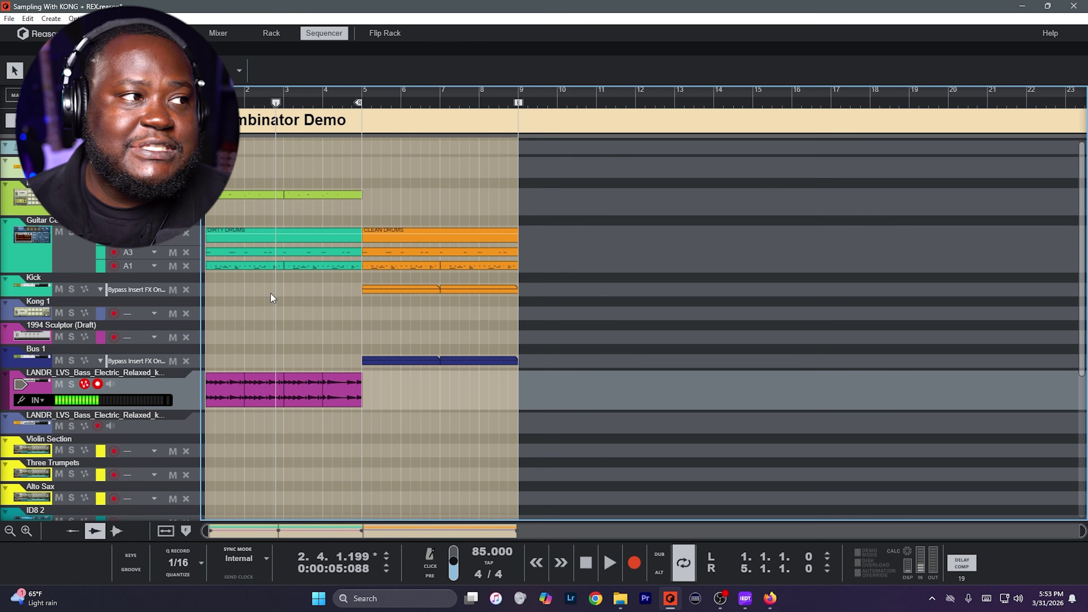
Play the full song arrangement from the start and look over its tracks from the Intro to the Outro sections
{"action": "key", "text": "KP_0"}
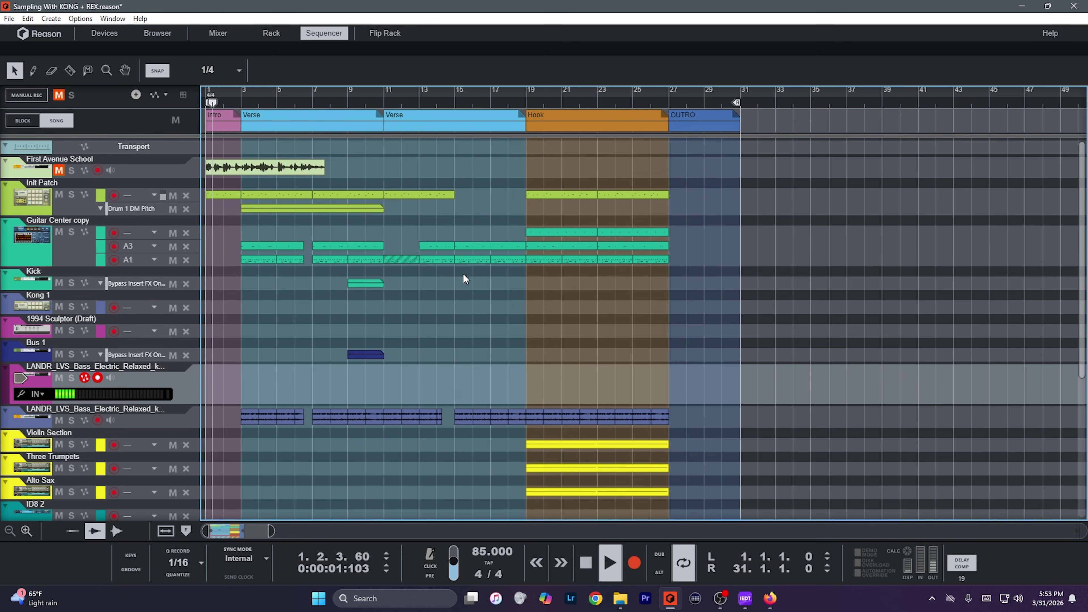
{"action": "scroll", "coordinate": [459, 270], "scroll_direction": "down", "scroll_amount": 5}
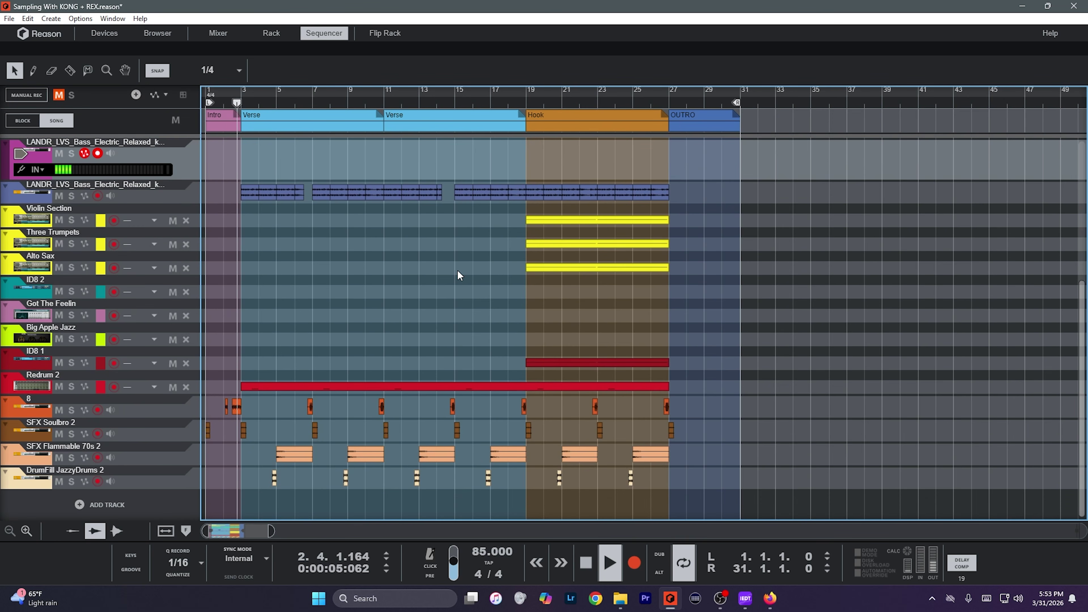
{"action": "scroll", "coordinate": [450, 270], "scroll_direction": "up", "scroll_amount": 5}
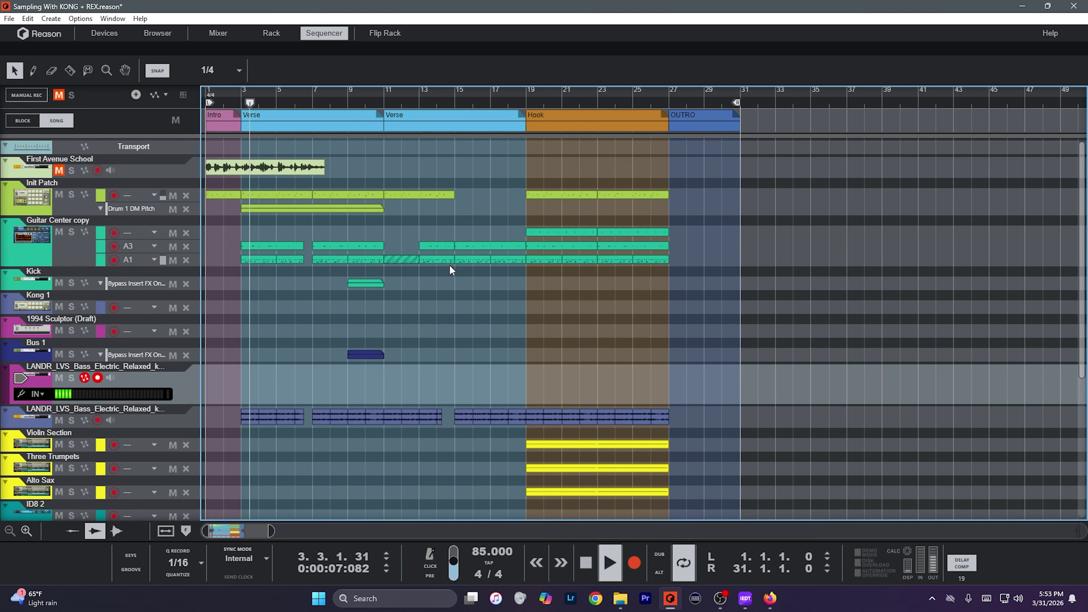